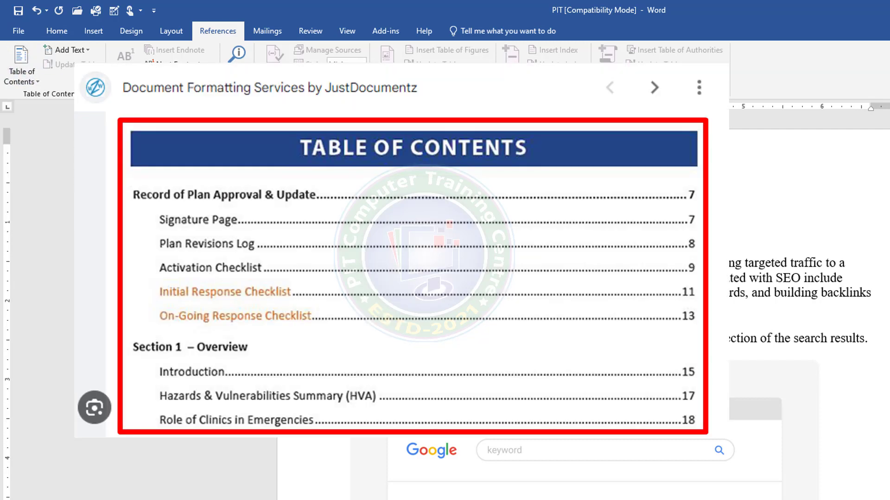
{"action": "left_click_drag", "start_coordinate": [351, 262], "coordinate": [846, 341]}
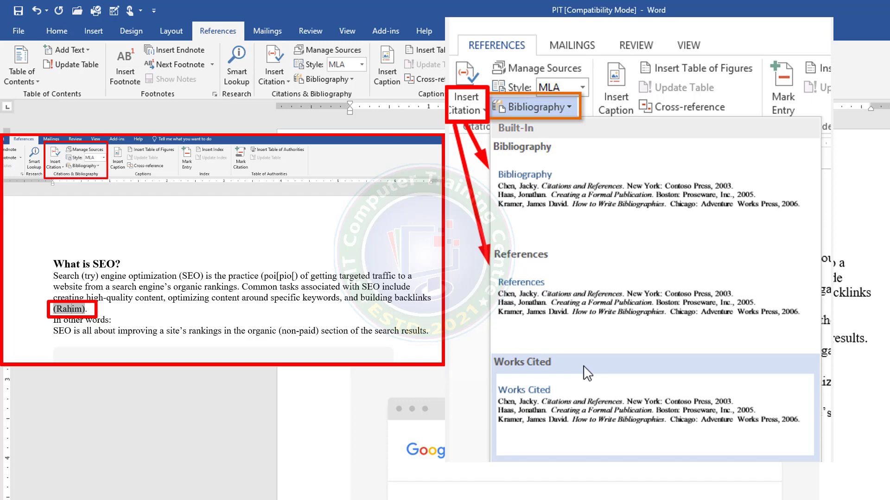
{"action": "left_click", "coordinate": [225, 30]}
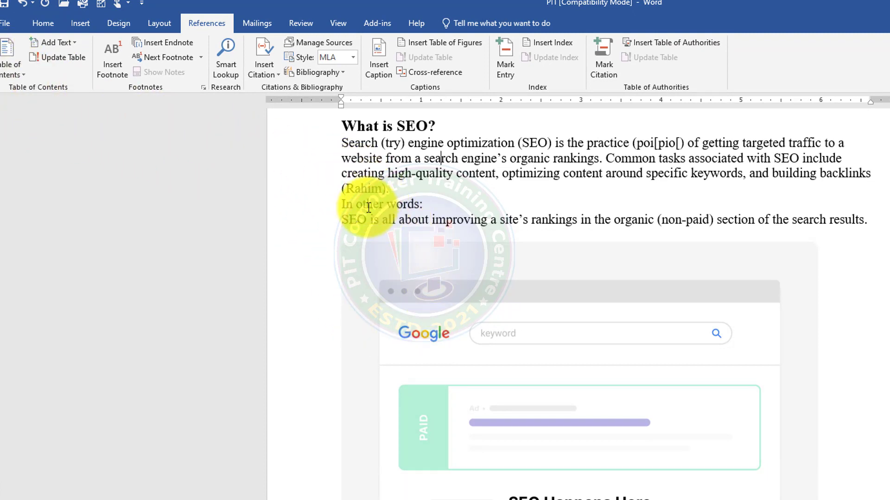
Add the "What is SEO?" heading to the table of contents as Level 1 text.
{"action": "scroll", "coordinate": [368, 207], "scroll_direction": "up", "scroll_amount": 3}
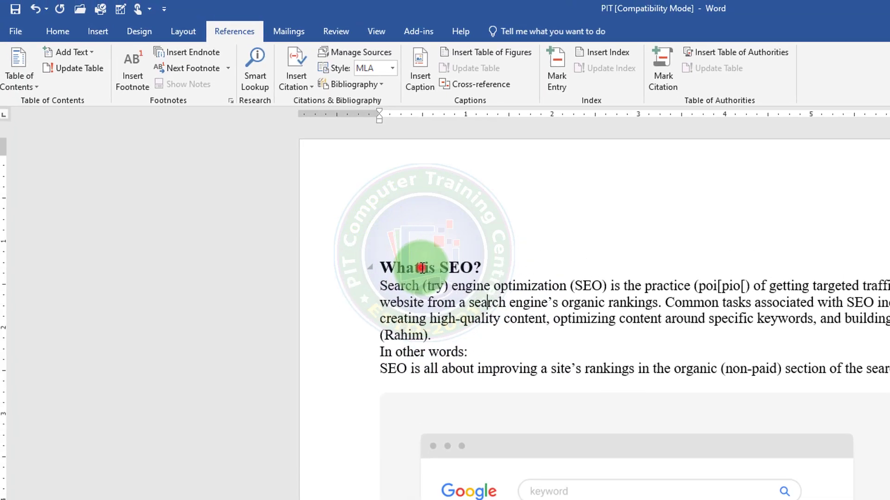
{"action": "left_click", "coordinate": [487, 266]}
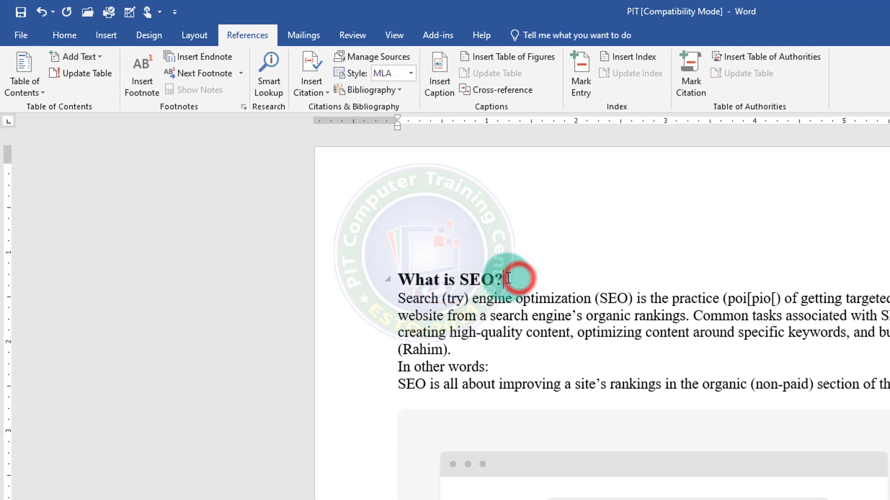
{"action": "left_click_drag", "start_coordinate": [508, 279], "coordinate": [397, 278]}
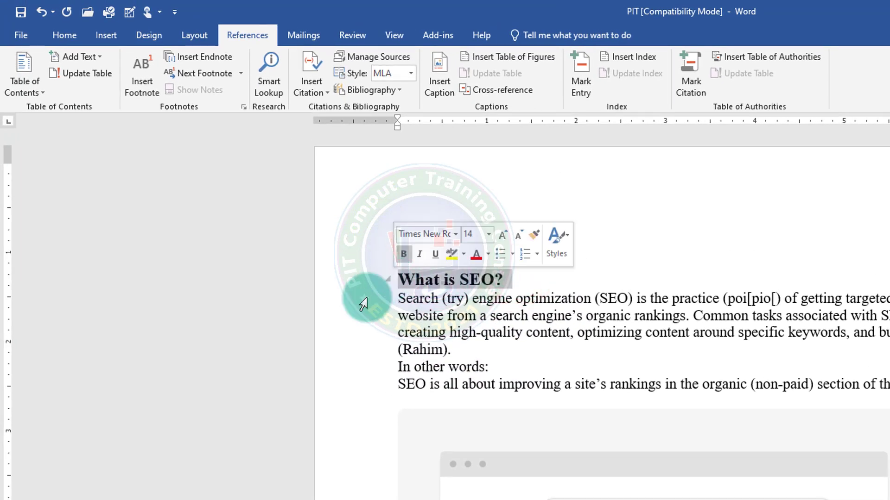
{"action": "left_click", "coordinate": [82, 57]}
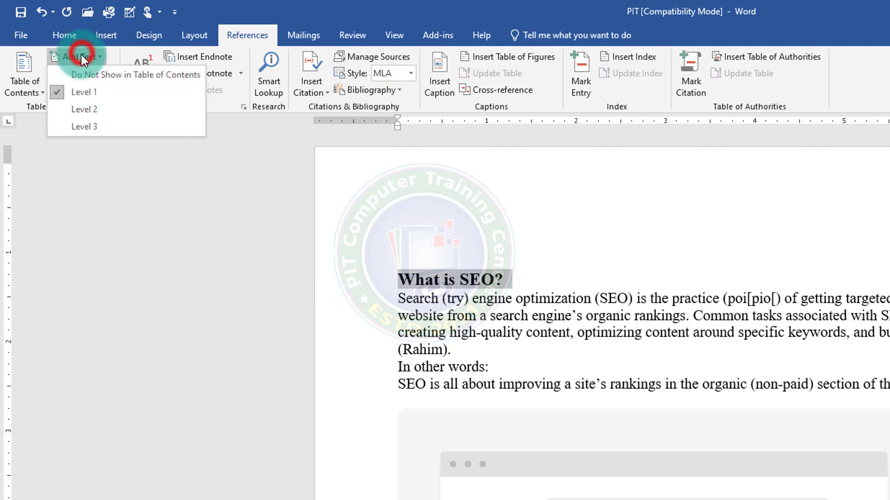
{"action": "left_click", "coordinate": [77, 94]}
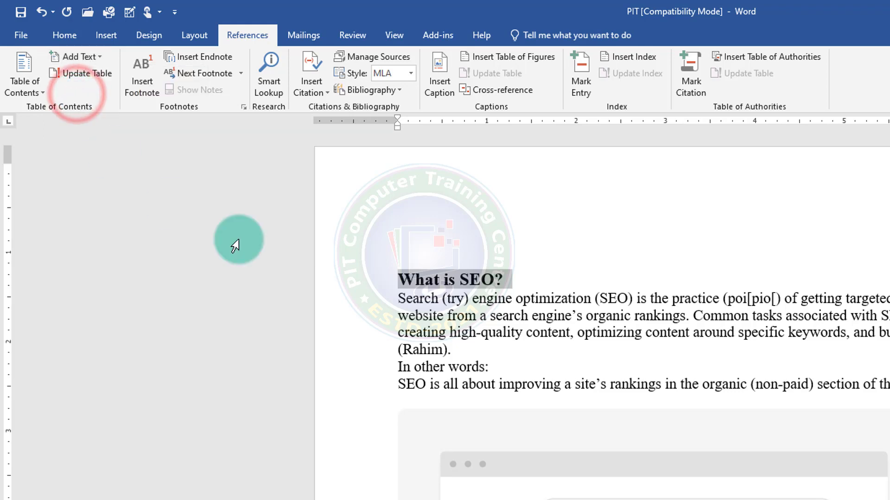
Add the "How Search Engines Work" heading to the table of contents as Level 2 text.
{"action": "scroll", "coordinate": [647, 416], "scroll_direction": "down", "scroll_amount": 2}
{"action": "scroll", "coordinate": [647, 415], "scroll_direction": "down", "scroll_amount": 8}
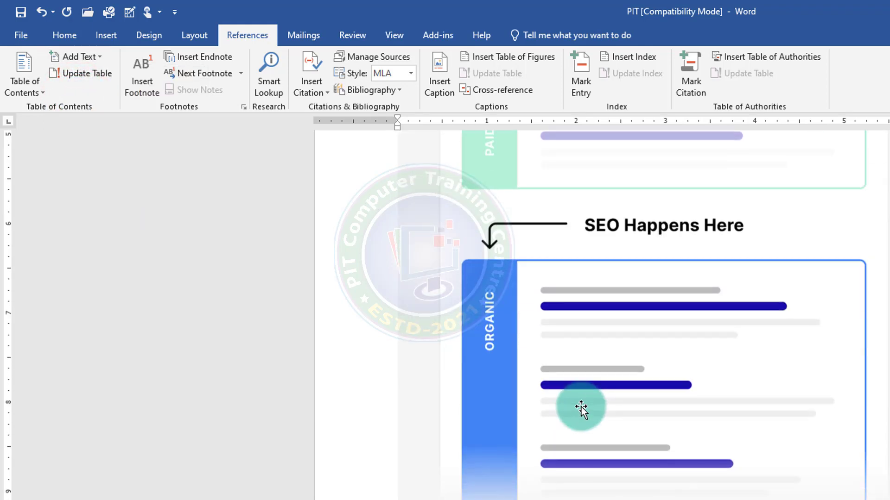
{"action": "scroll", "coordinate": [524, 421], "scroll_direction": "down", "scroll_amount": 3}
{"action": "scroll", "coordinate": [517, 436], "scroll_direction": "down", "scroll_amount": 15}
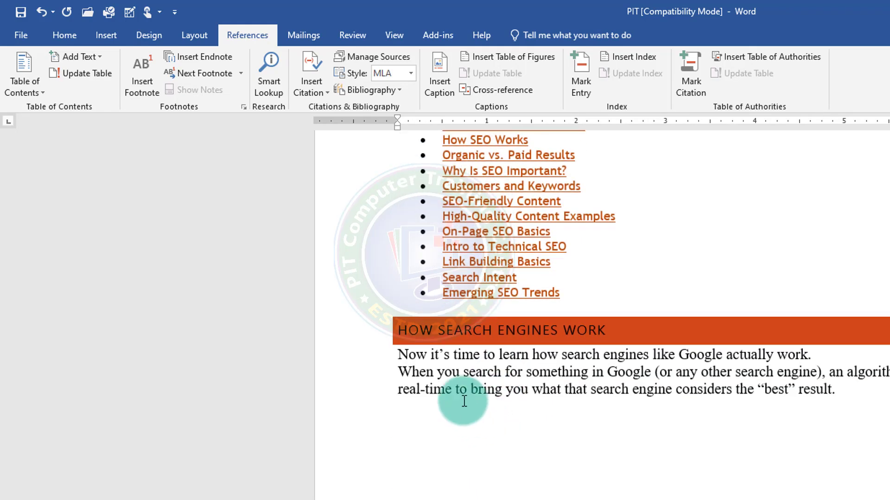
{"action": "left_click", "coordinate": [354, 337]}
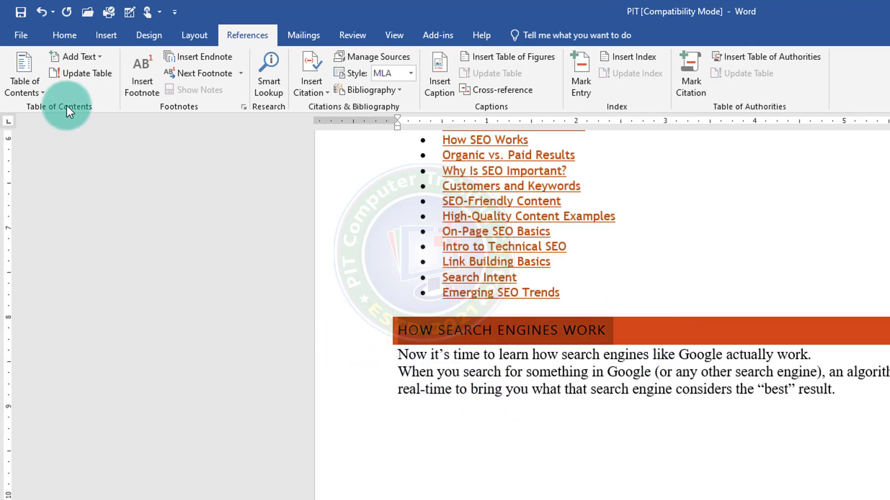
{"action": "left_click", "coordinate": [74, 57]}
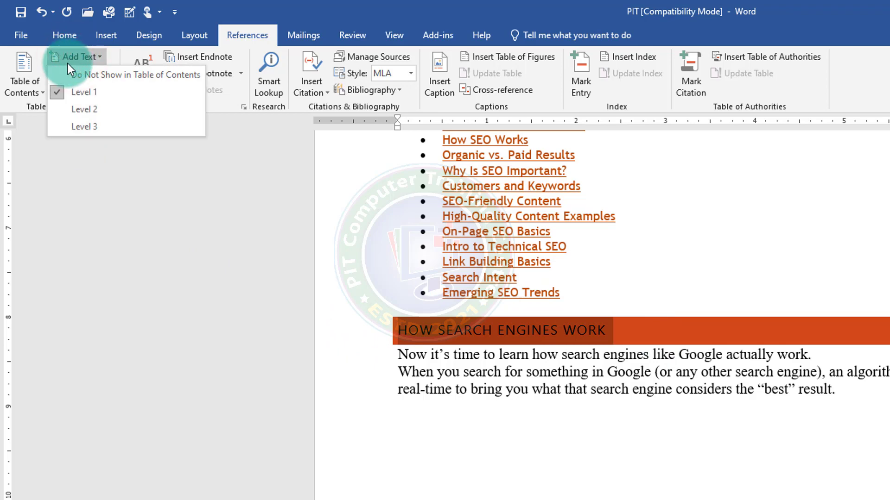
{"action": "left_click", "coordinate": [74, 107]}
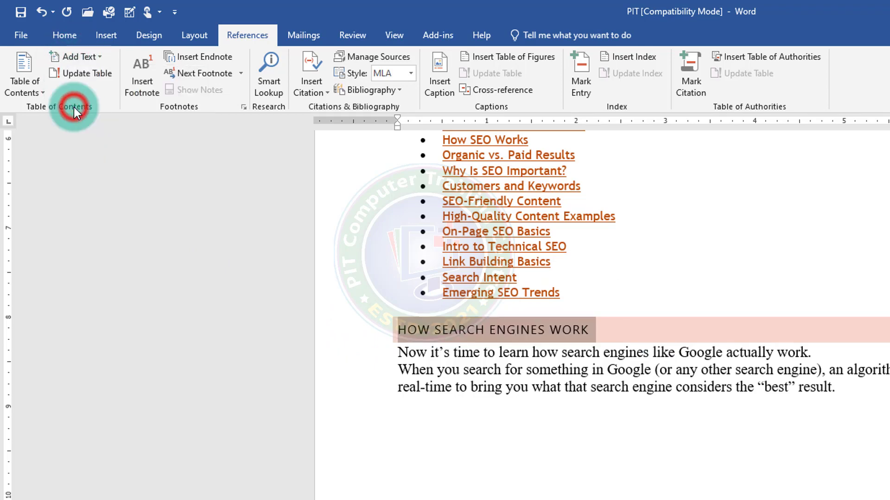
Add the "How SEO Works" heading to the table of contents as Level 2 text.
{"action": "scroll", "coordinate": [538, 402], "scroll_direction": "down", "scroll_amount": 5}
{"action": "scroll", "coordinate": [534, 398], "scroll_direction": "down", "scroll_amount": 15}
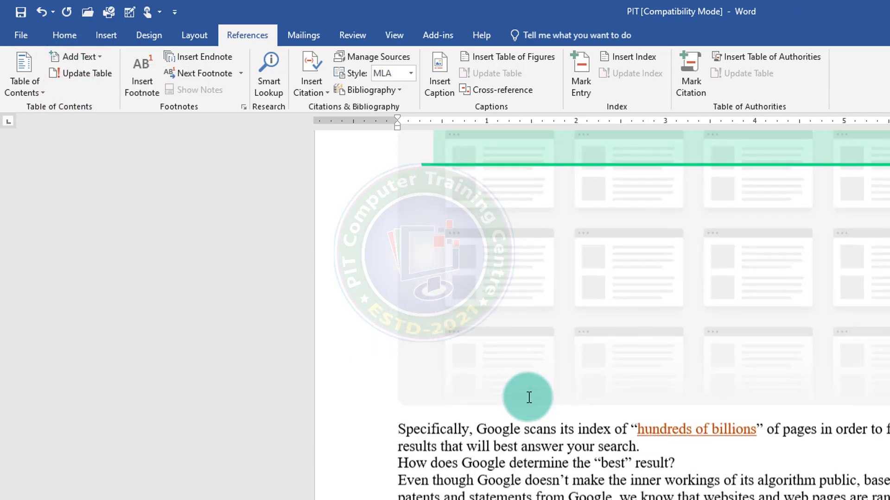
{"action": "scroll", "coordinate": [522, 392], "scroll_direction": "down", "scroll_amount": 15}
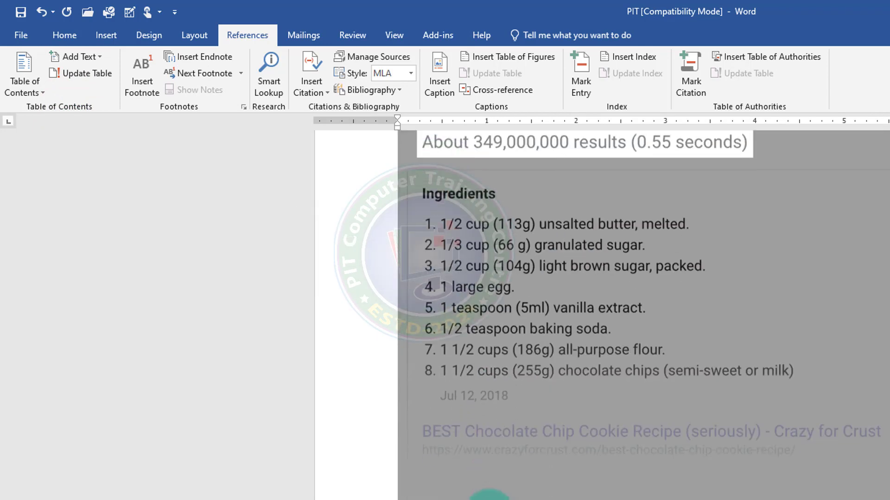
{"action": "scroll", "coordinate": [488, 491], "scroll_direction": "down", "scroll_amount": 10}
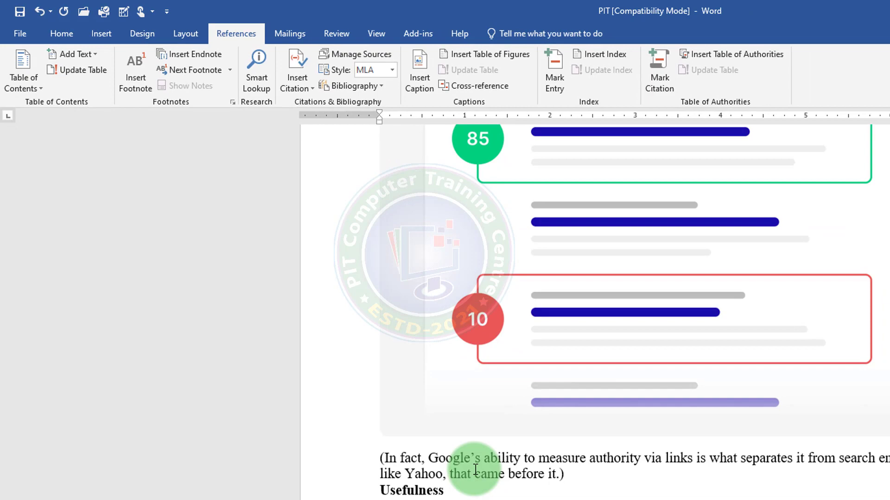
{"action": "scroll", "coordinate": [475, 470], "scroll_direction": "down", "scroll_amount": 15}
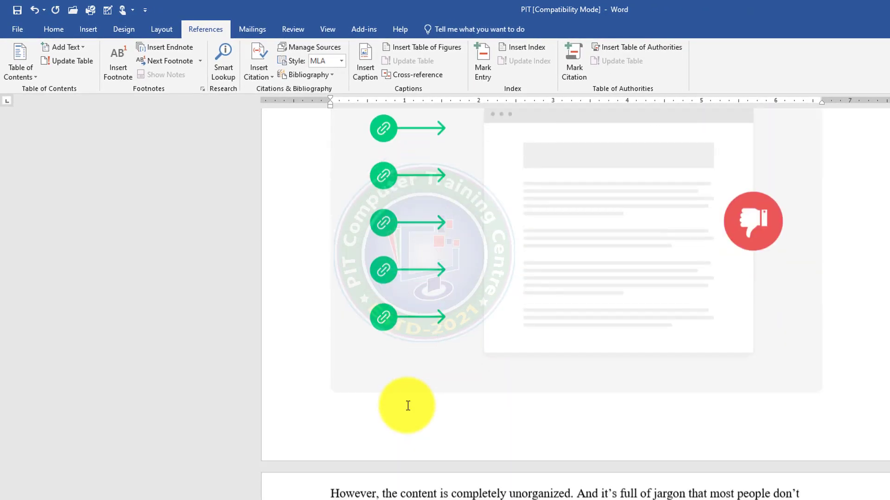
{"action": "scroll", "coordinate": [407, 406], "scroll_direction": "down", "scroll_amount": 15}
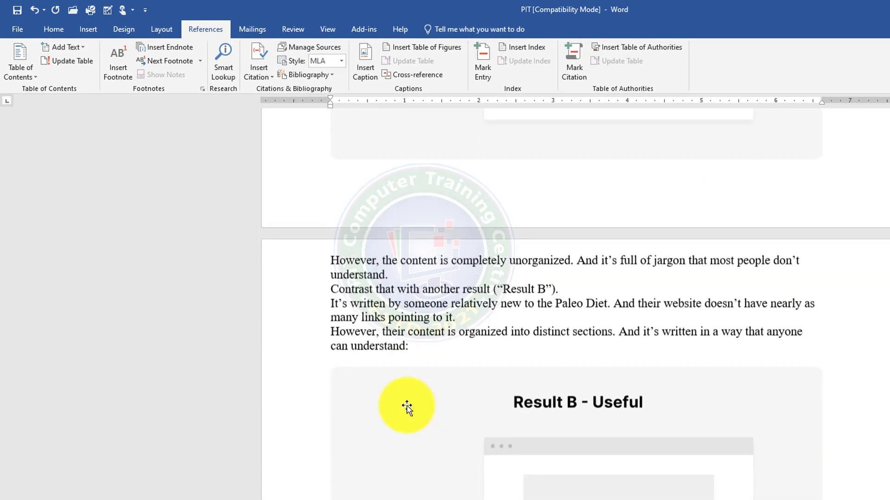
{"action": "scroll", "coordinate": [408, 407], "scroll_direction": "down", "scroll_amount": 10}
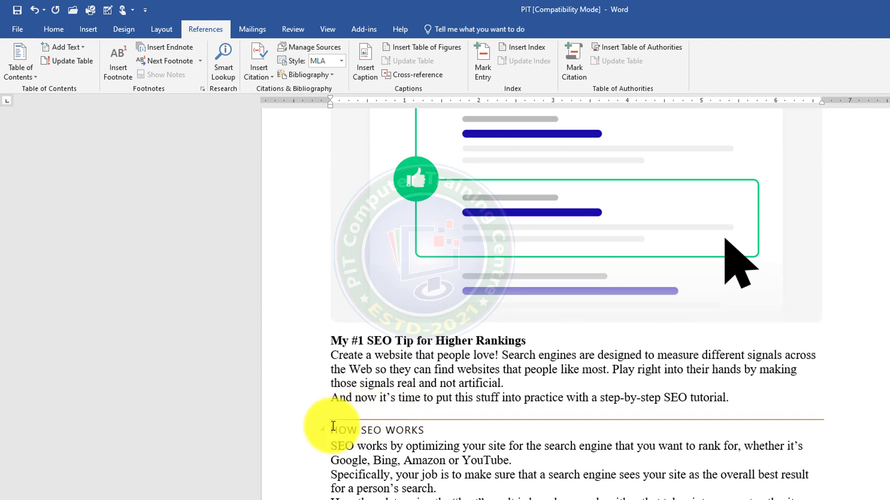
{"action": "left_click", "coordinate": [302, 437]}
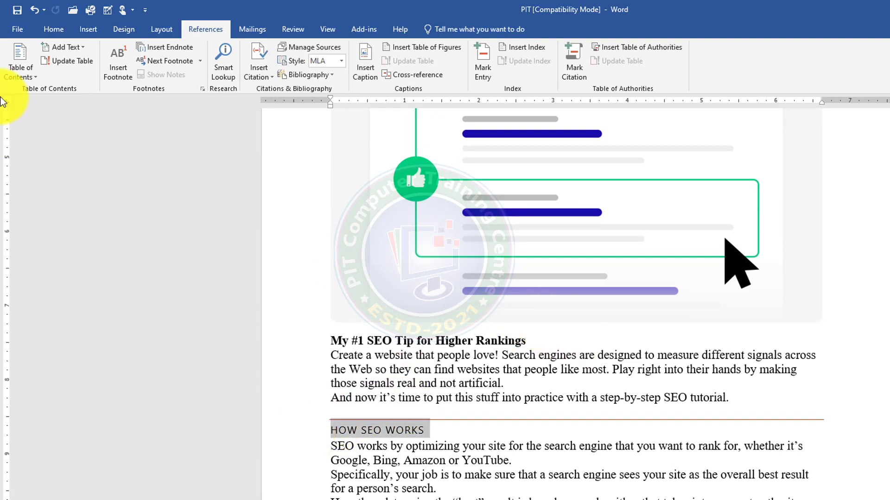
{"action": "left_click", "coordinate": [79, 48]}
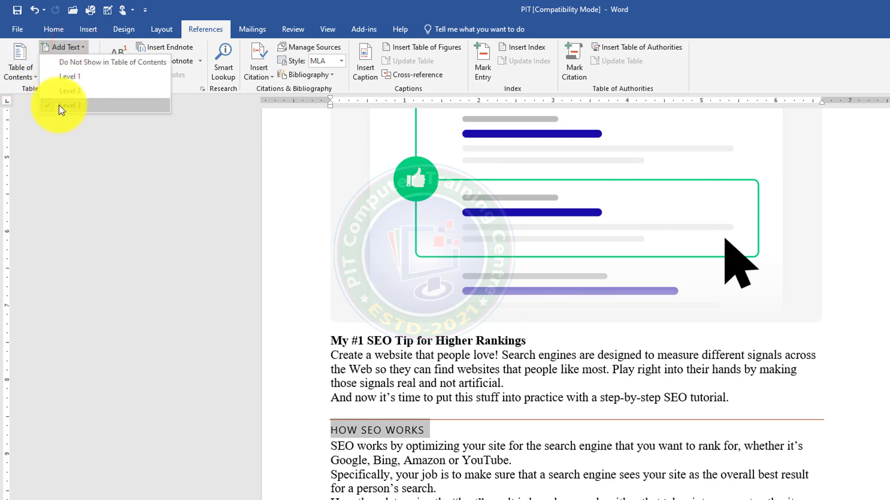
{"action": "left_click", "coordinate": [49, 90]}
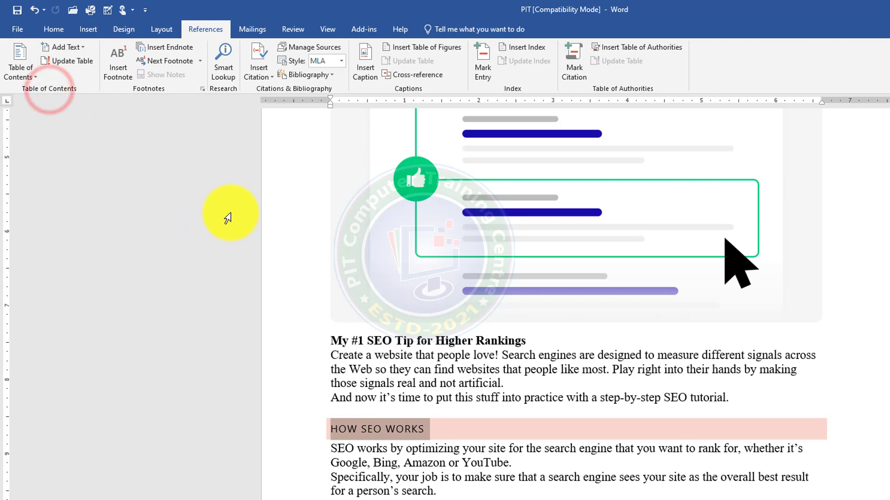
Add the "Organic Search Results" heading to the table of contents as Level 3 text.
{"action": "scroll", "coordinate": [510, 463], "scroll_direction": "down", "scroll_amount": 5}
{"action": "scroll", "coordinate": [543, 414], "scroll_direction": "down", "scroll_amount": 15}
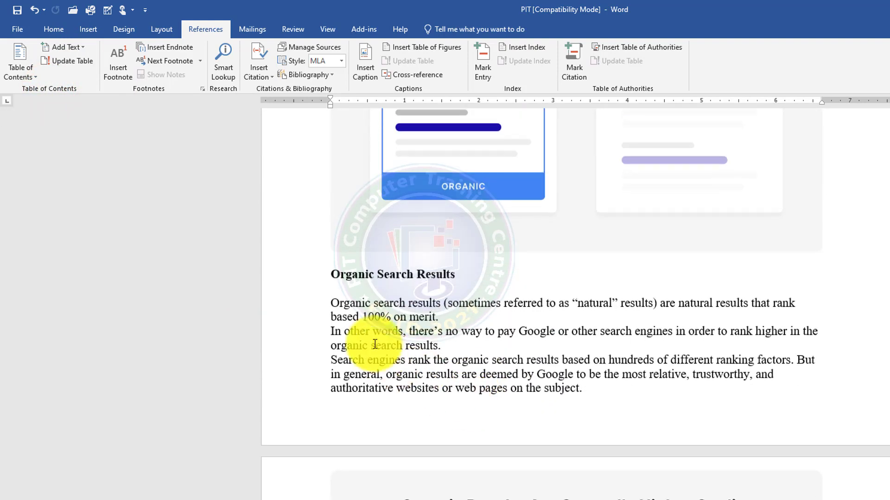
{"action": "left_click", "coordinate": [295, 282]}
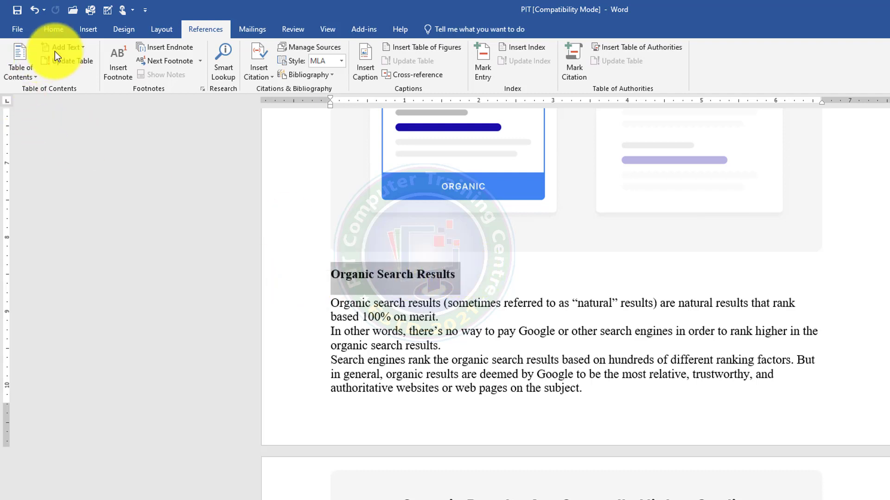
{"action": "left_click", "coordinate": [75, 47]}
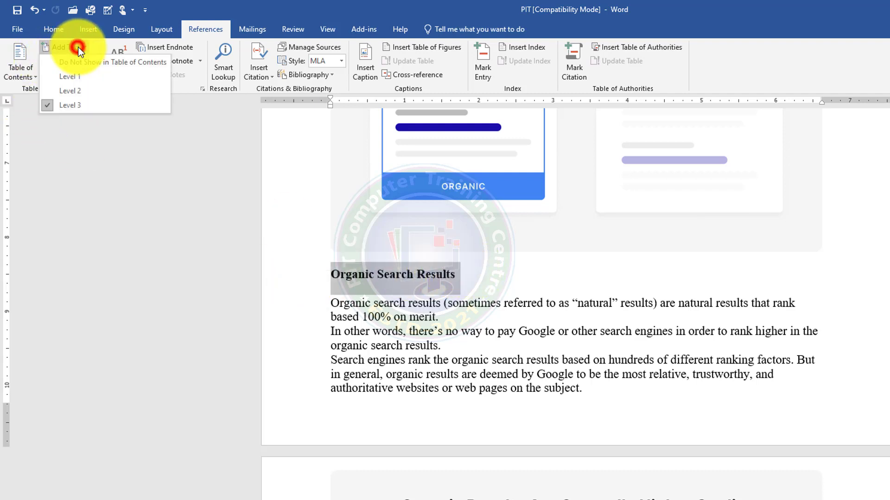
{"action": "left_click", "coordinate": [66, 105]}
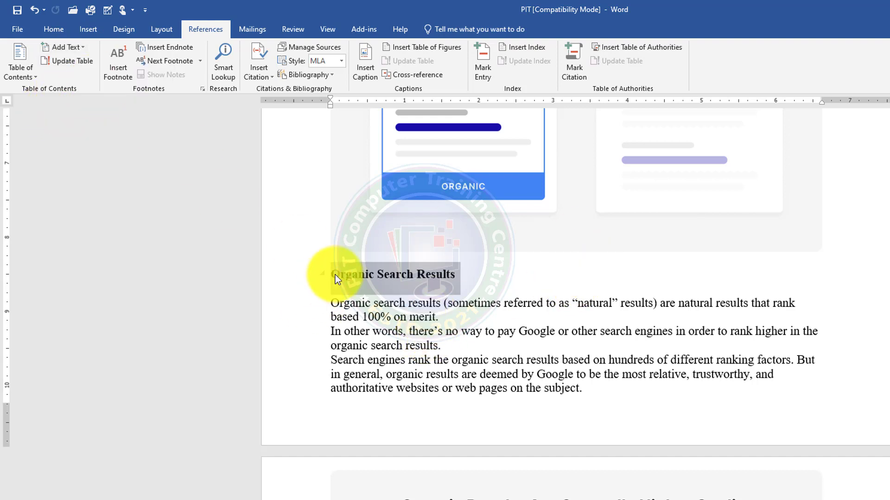
Try to insert an Automatic Table 2 table of contents at the very first line of the document.
{"action": "scroll", "coordinate": [350, 286], "scroll_direction": "up", "scroll_amount": 3}
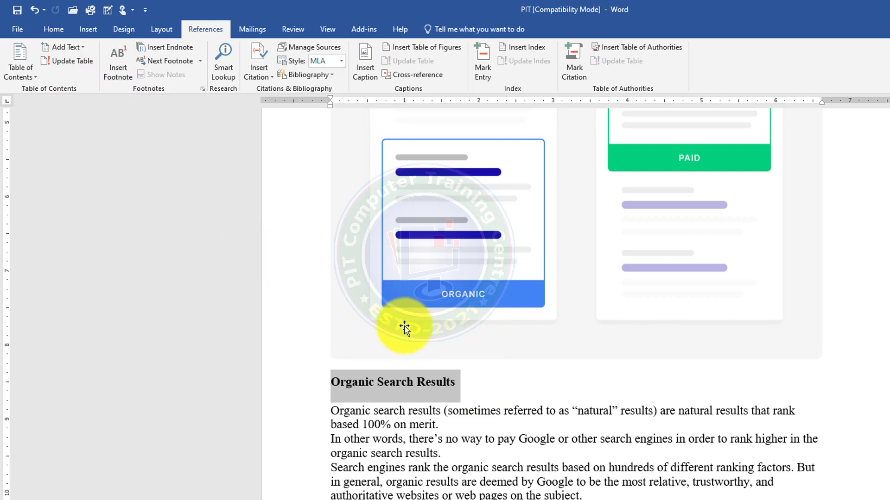
{"action": "left_click", "coordinate": [494, 384]}
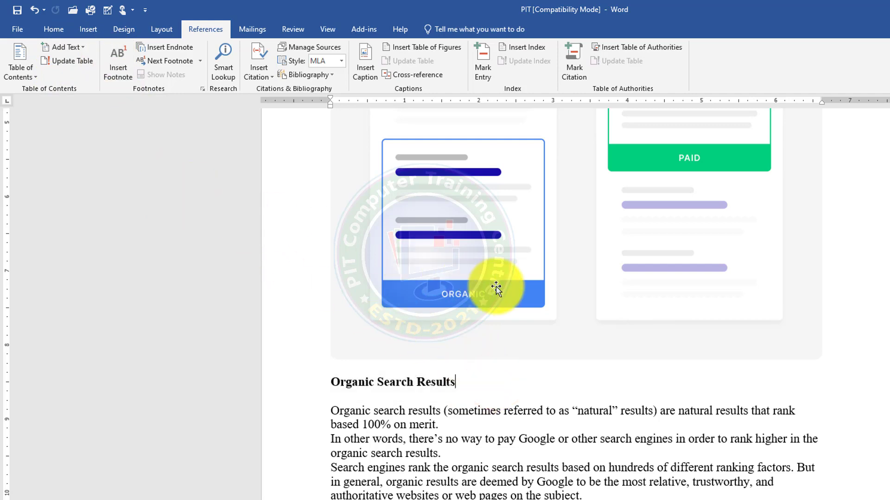
{"action": "scroll", "coordinate": [496, 289], "scroll_direction": "up", "scroll_amount": 8}
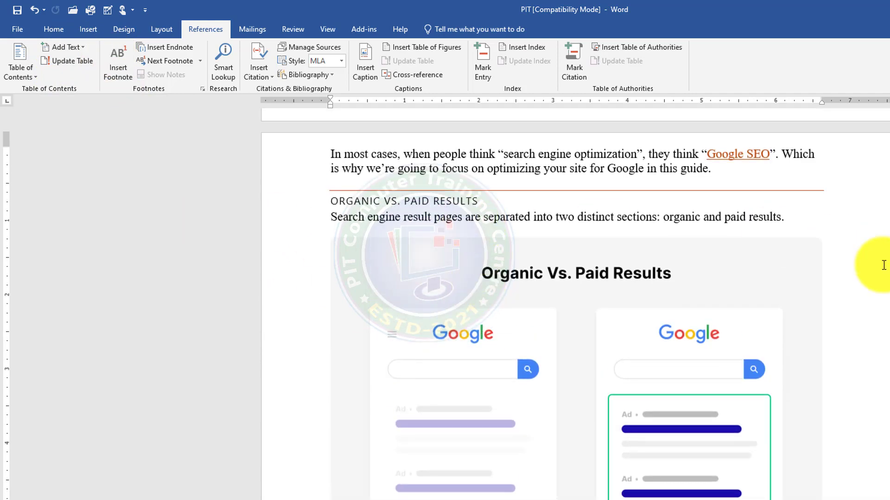
{"action": "scroll", "coordinate": [871, 125], "scroll_direction": "up", "scroll_amount": 10}
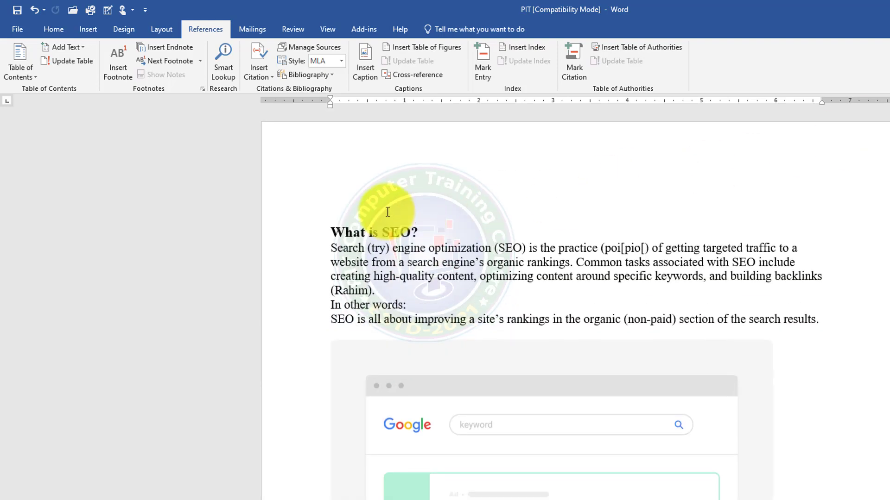
{"action": "left_click", "coordinate": [338, 183]}
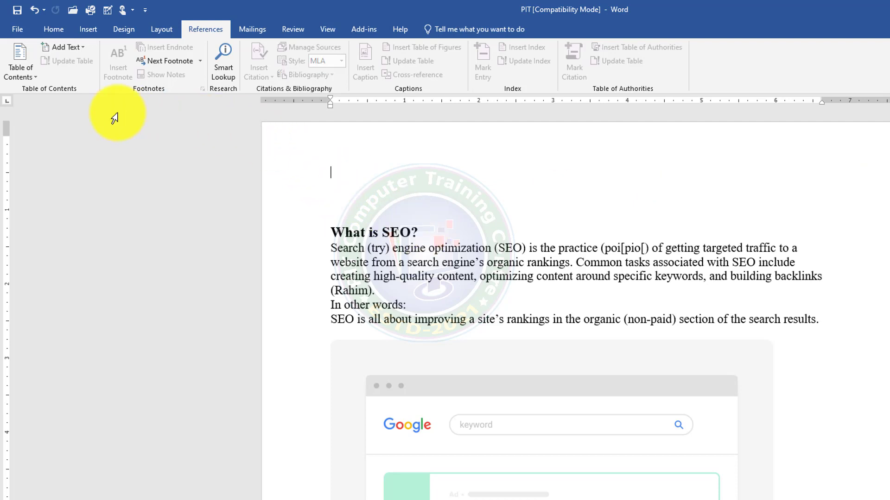
{"action": "left_click", "coordinate": [31, 74]}
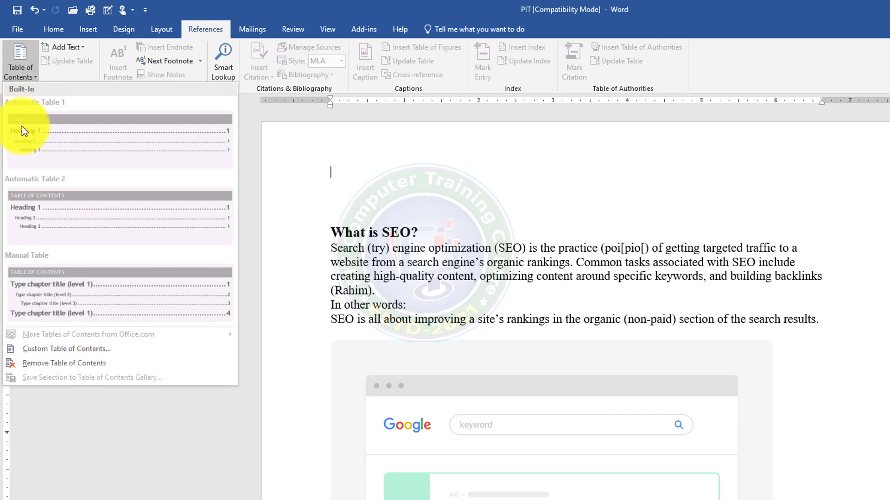
{"action": "left_click", "coordinate": [50, 208]}
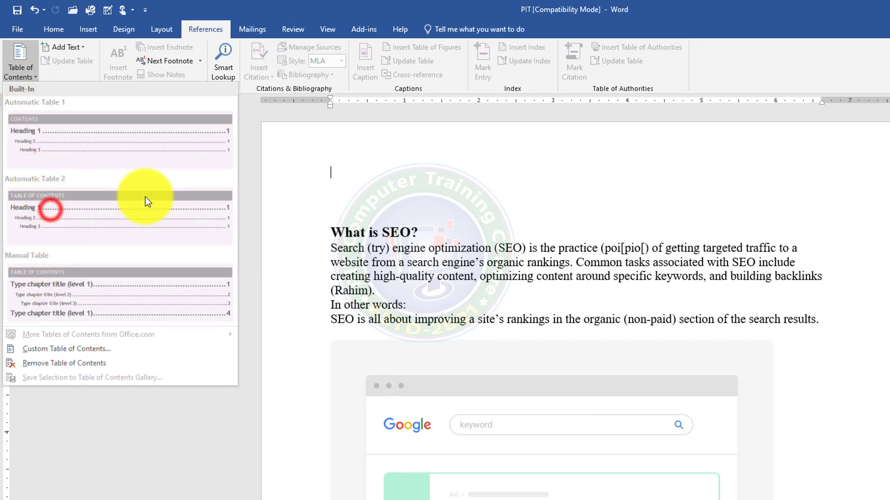
{"action": "left_click", "coordinate": [438, 199]}
Insert an Automatic Table 2 table of contents on the blank line just above the "What is SEO?" heading.
{"action": "left_click", "coordinate": [341, 199]}
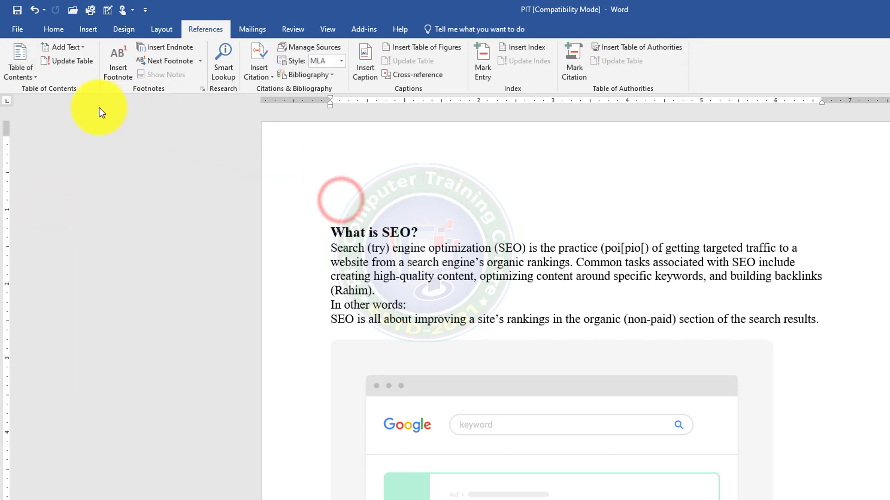
{"action": "left_click", "coordinate": [26, 72]}
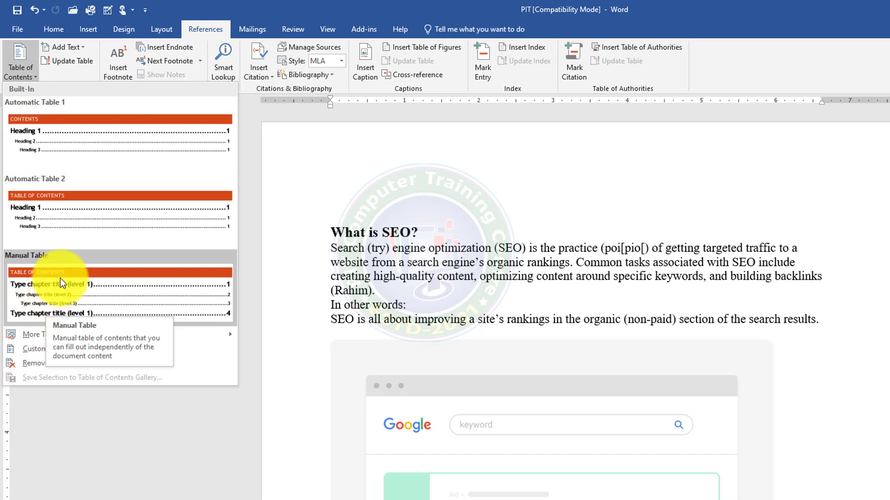
{"action": "left_click", "coordinate": [38, 200]}
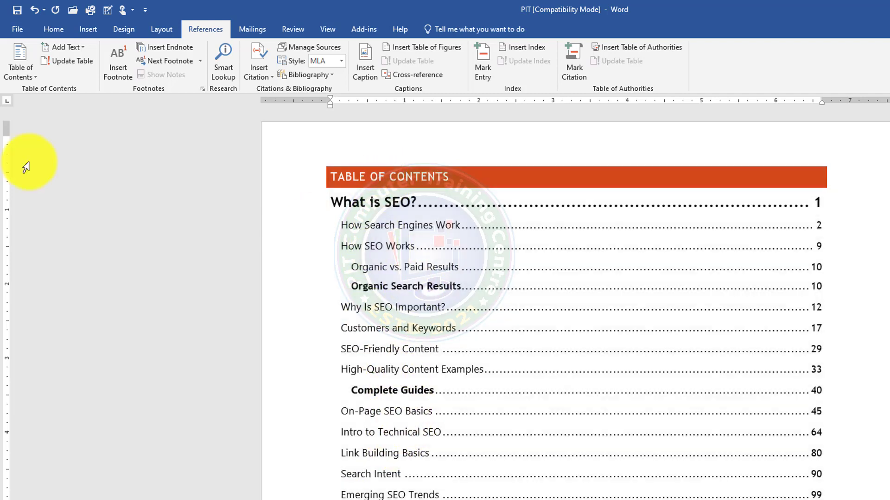
Replace the table of contents with a custom one that shows page numbers without right alignment.
{"action": "left_click", "coordinate": [34, 76]}
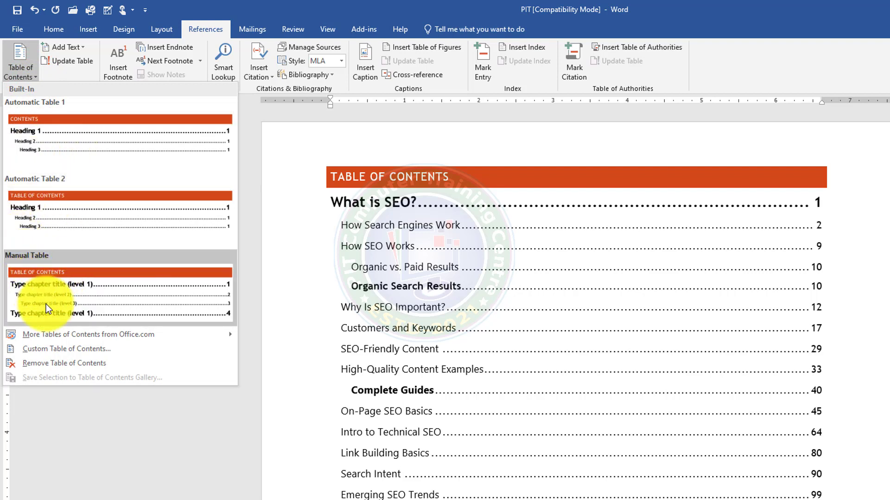
{"action": "mouse_move", "coordinate": [17, 333]}
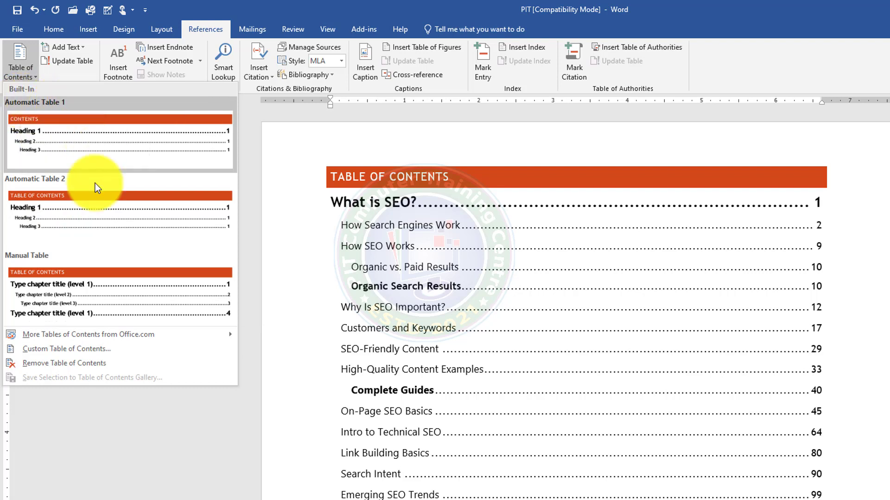
{"action": "mouse_move", "coordinate": [113, 335]}
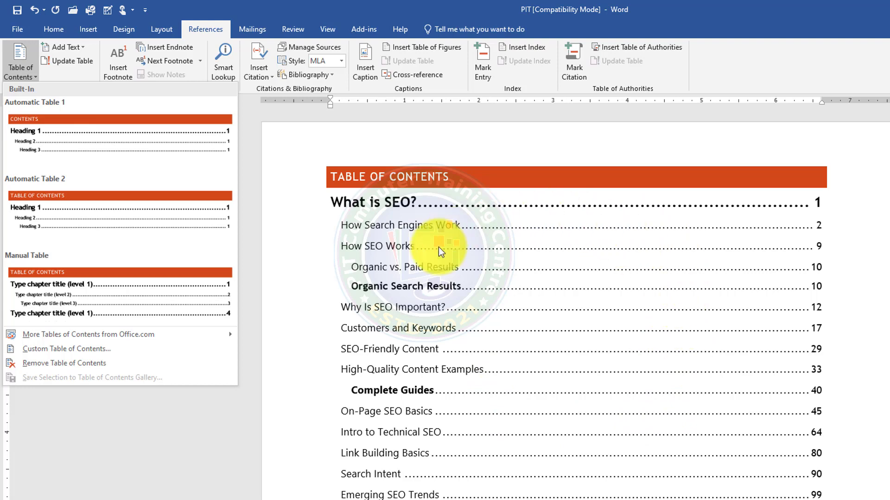
{"action": "left_click", "coordinate": [40, 349]}
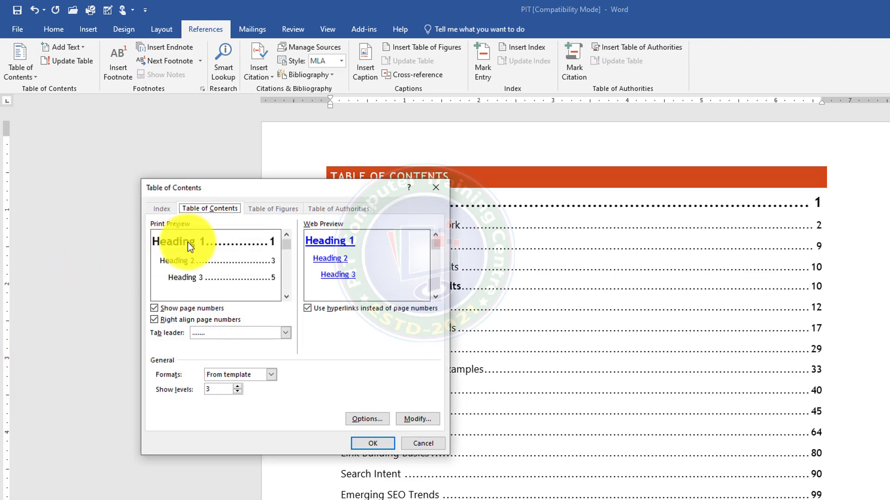
{"action": "left_click_drag", "start_coordinate": [227, 183], "coordinate": [202, 167]}
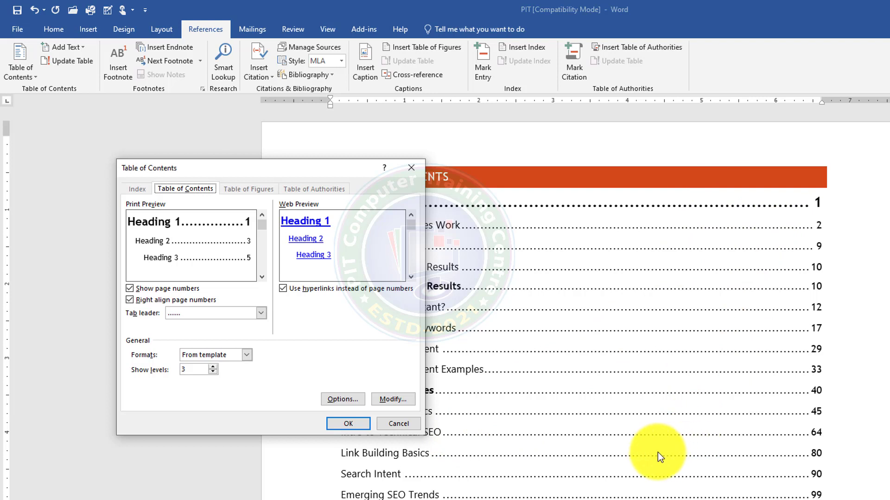
{"action": "left_click", "coordinate": [130, 288]}
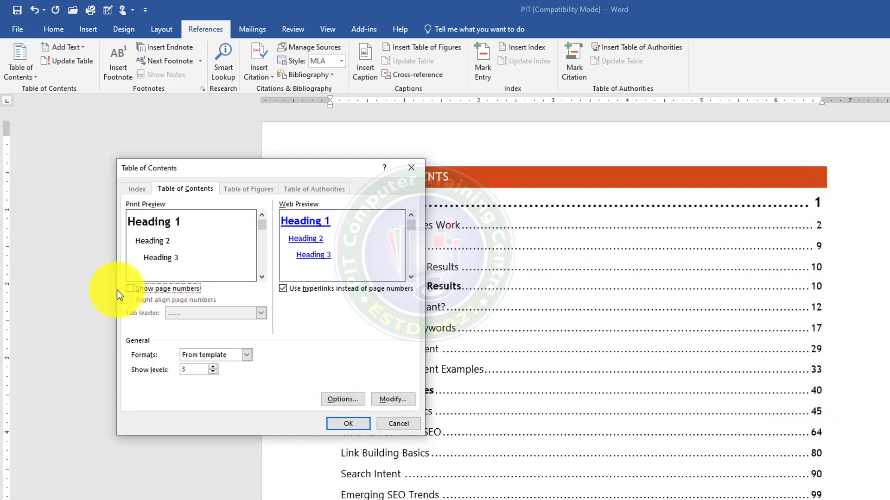
{"action": "left_click", "coordinate": [129, 288]}
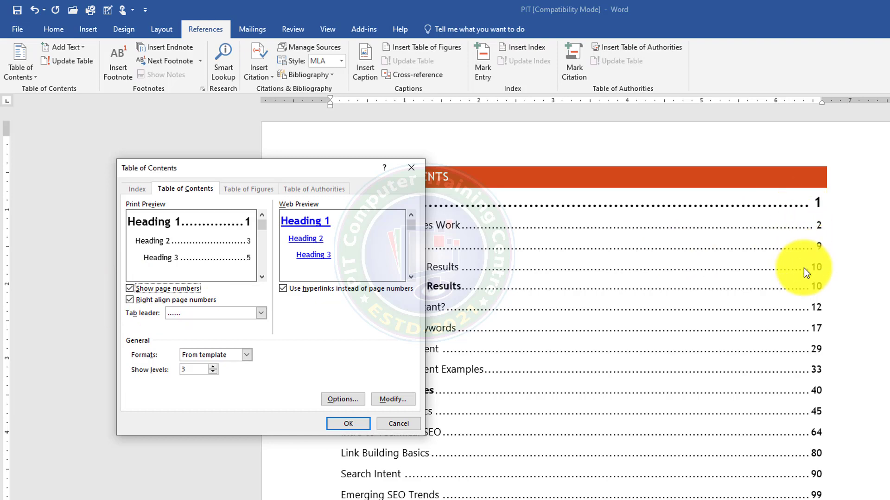
{"action": "left_click", "coordinate": [130, 300]}
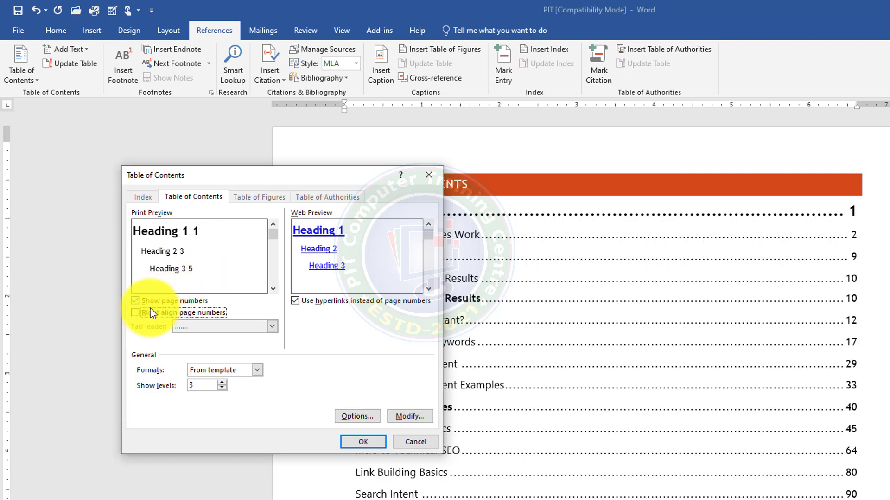
{"action": "left_click", "coordinate": [364, 444]}
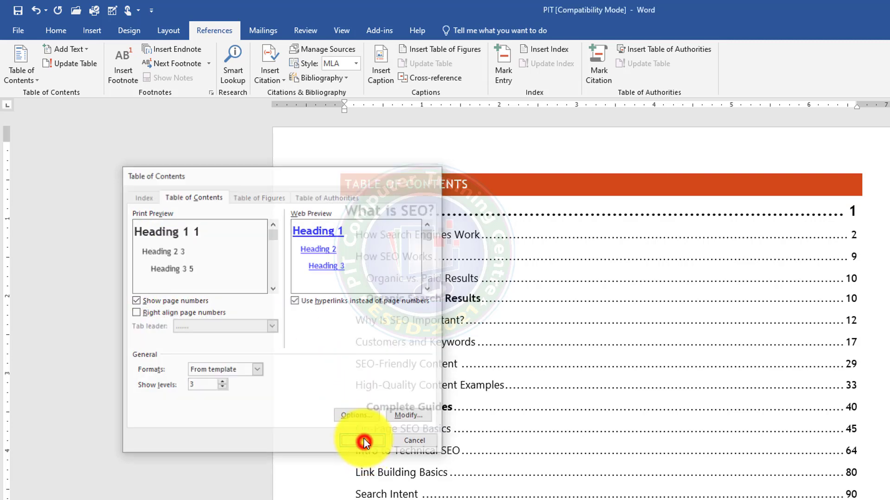
{"action": "left_click", "coordinate": [563, 368]}
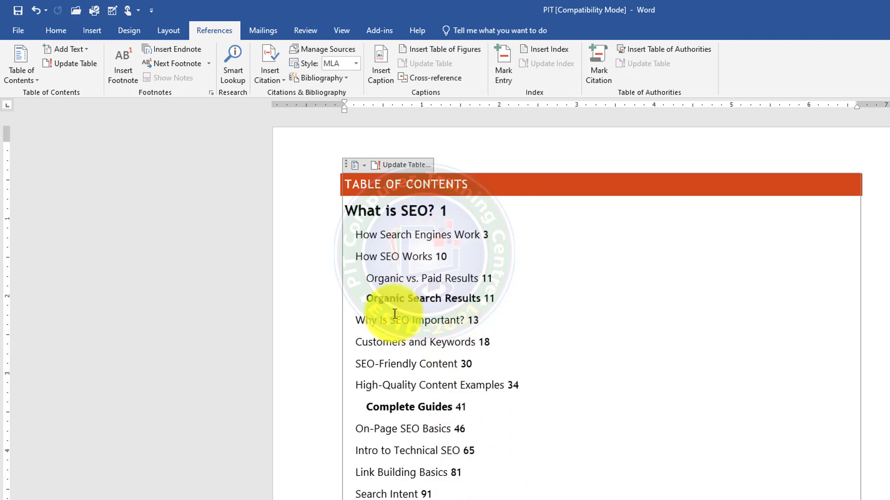
Replace the table of contents with a custom one that has right-aligned page numbers and a dotted tab leader.
{"action": "left_click", "coordinate": [34, 76]}
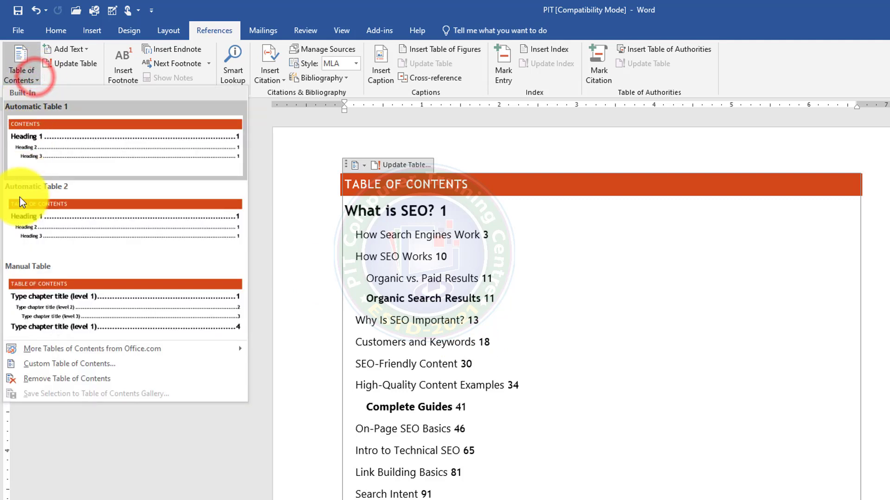
{"action": "left_click", "coordinate": [55, 363]}
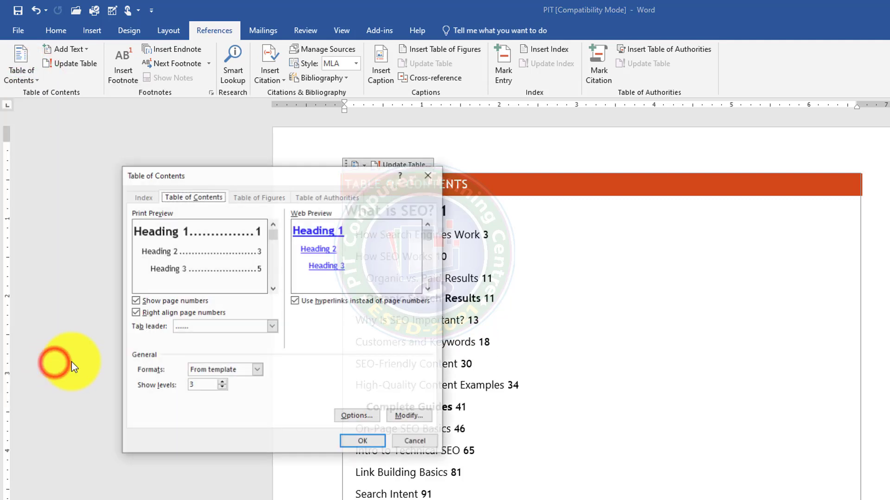
{"action": "left_click", "coordinate": [136, 311]}
{"action": "left_click", "coordinate": [136, 310]}
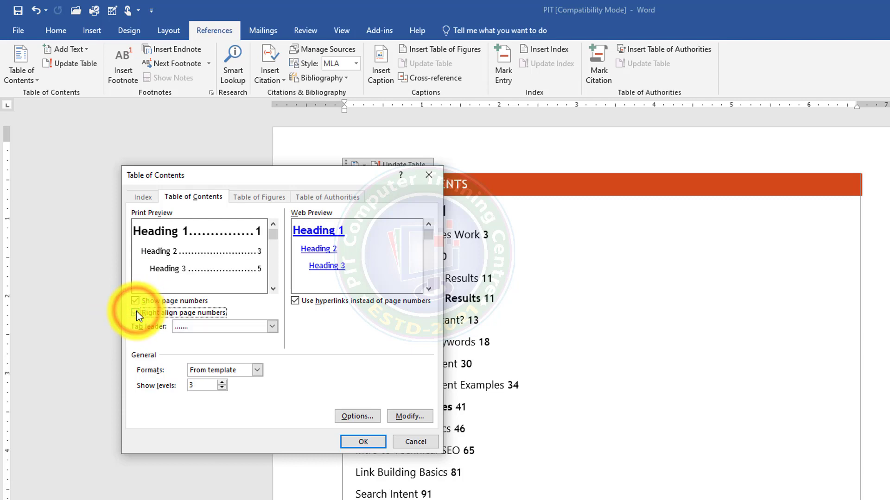
{"action": "left_click", "coordinate": [362, 442]}
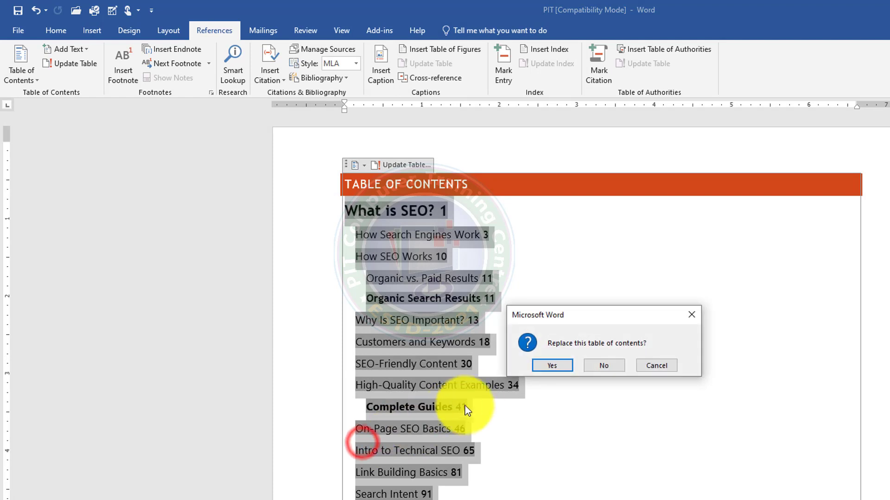
{"action": "left_click", "coordinate": [553, 365]}
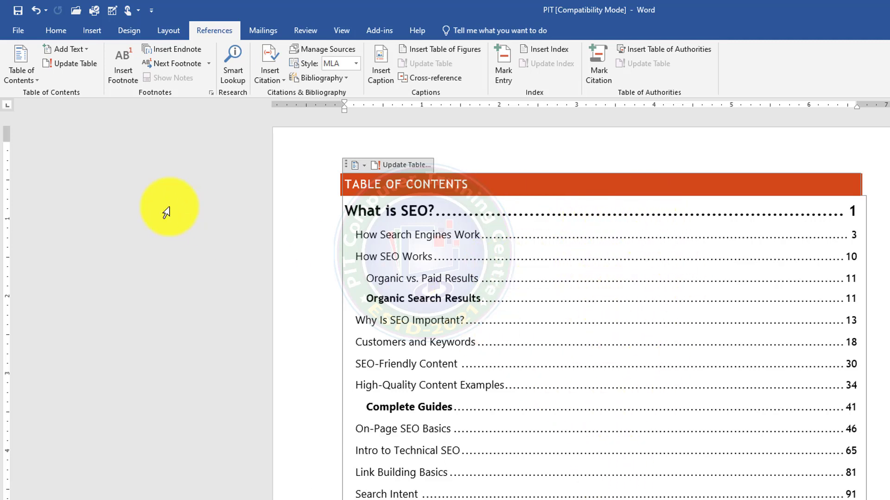
Replace the table of contents with a custom one that uses the dashed tab leader.
{"action": "left_click", "coordinate": [31, 80]}
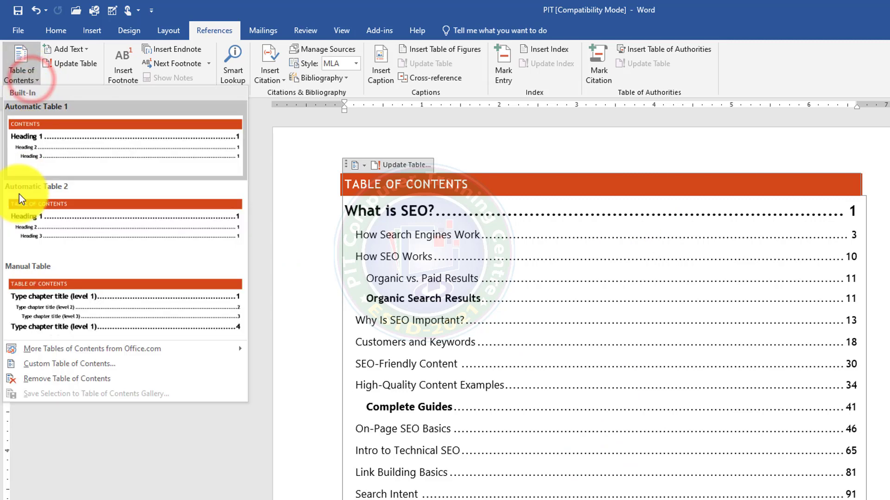
{"action": "left_click", "coordinate": [73, 366]}
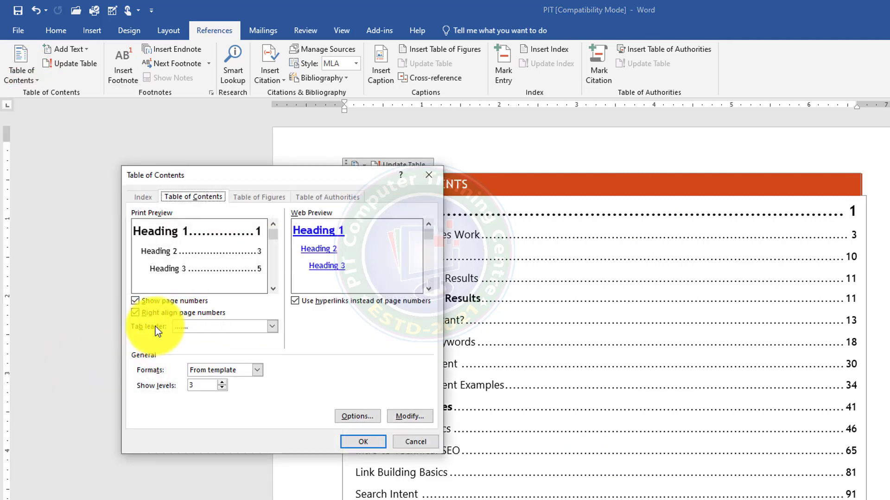
{"action": "left_click", "coordinate": [272, 327]}
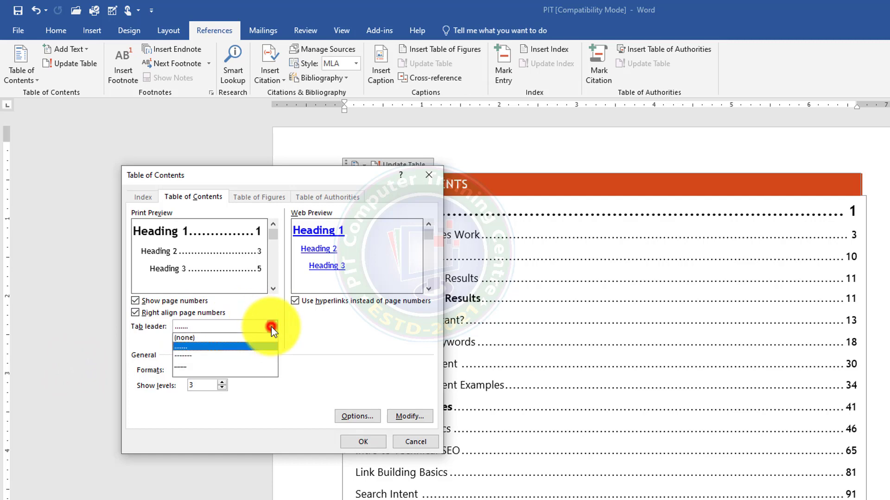
{"action": "left_click", "coordinate": [184, 355]}
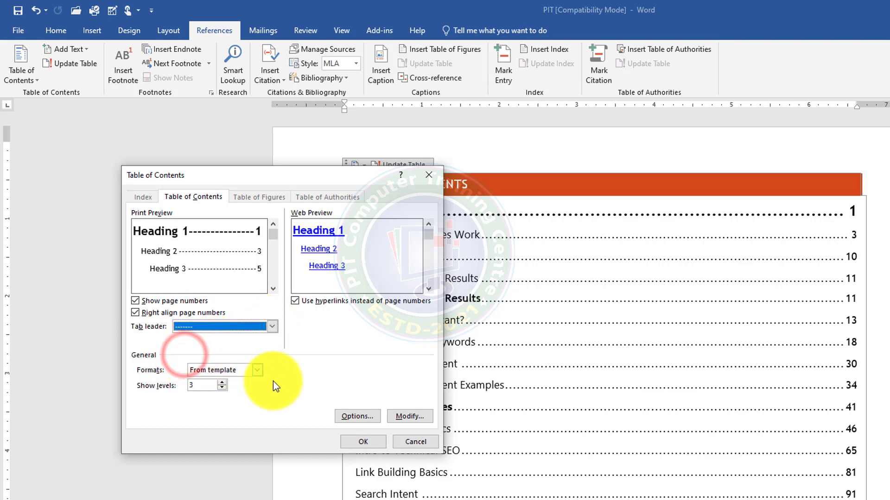
{"action": "left_click", "coordinate": [362, 444]}
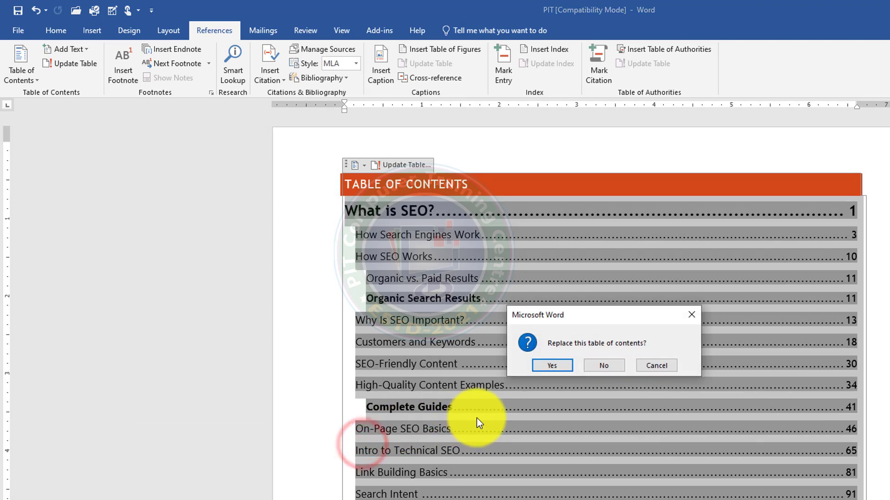
{"action": "left_click", "coordinate": [561, 368]}
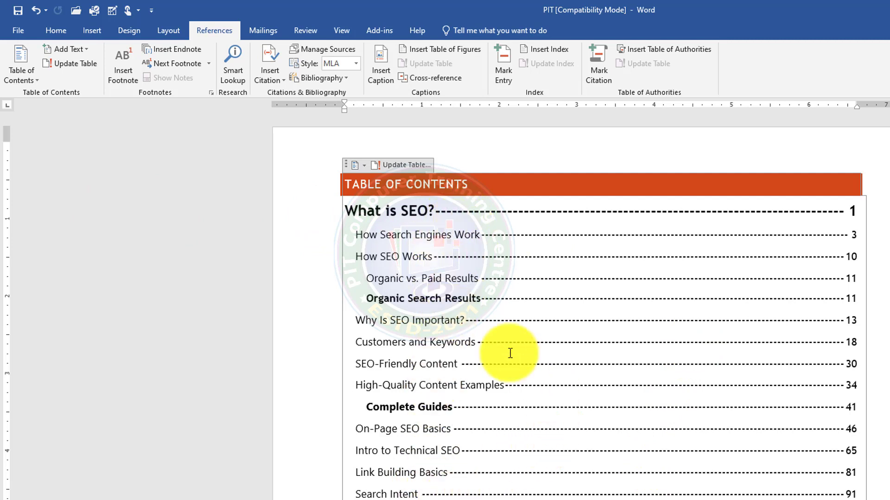
Change the TOC 1 style's font to Arial and replace the table of contents, using the dotted tab leader.
{"action": "left_click", "coordinate": [32, 80]}
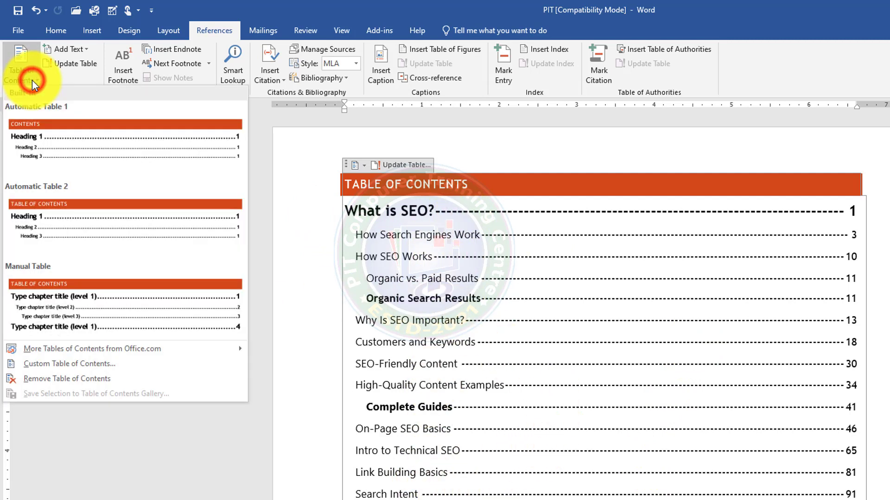
{"action": "left_click", "coordinate": [44, 366]}
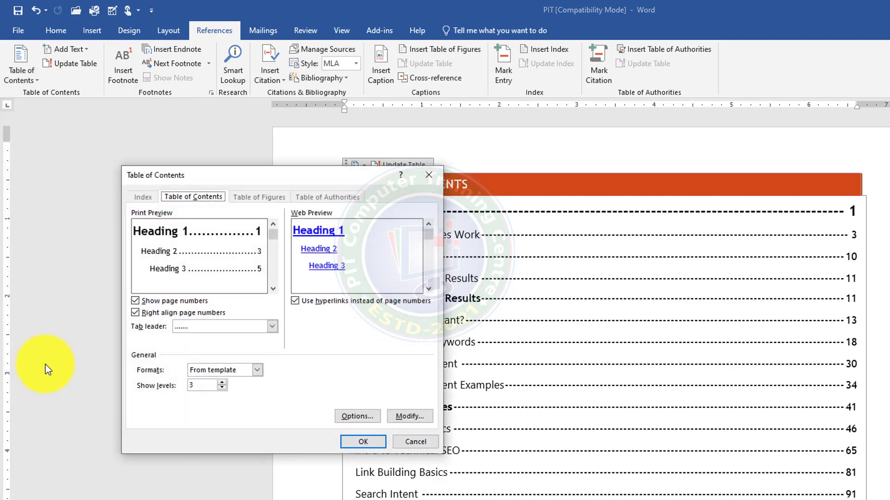
{"action": "left_click", "coordinate": [410, 415]}
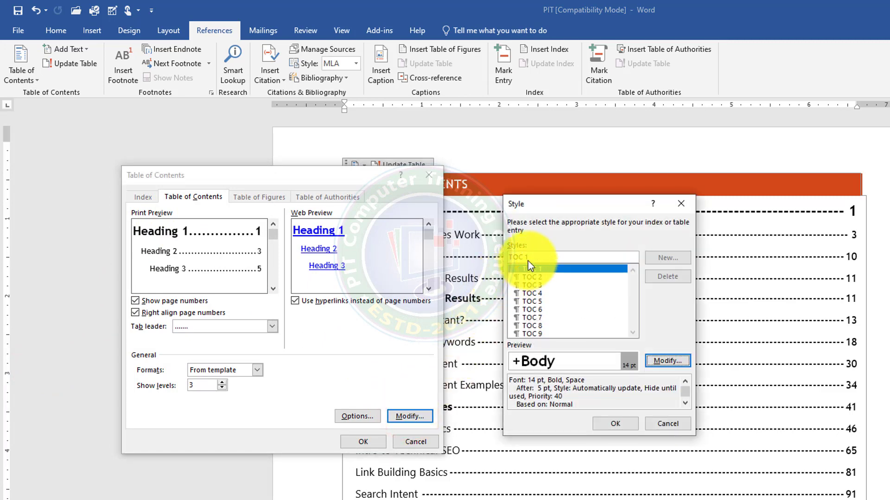
{"action": "left_click", "coordinate": [657, 364]}
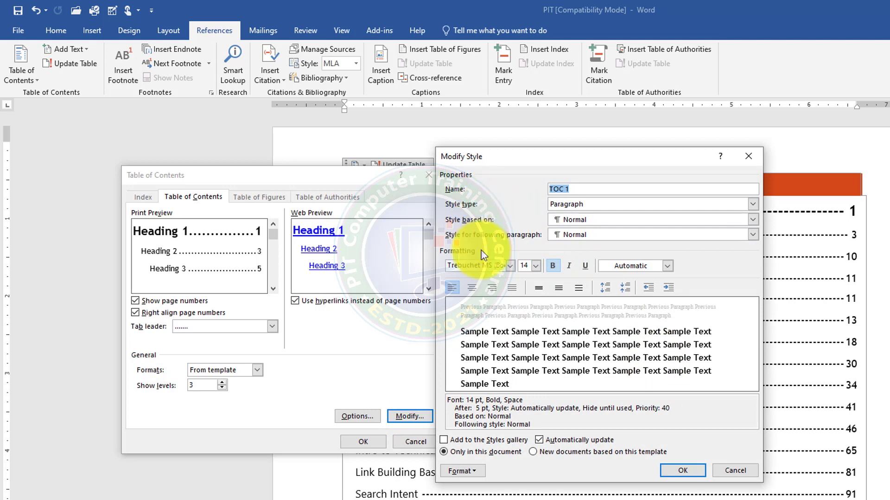
{"action": "left_click", "coordinate": [510, 268]}
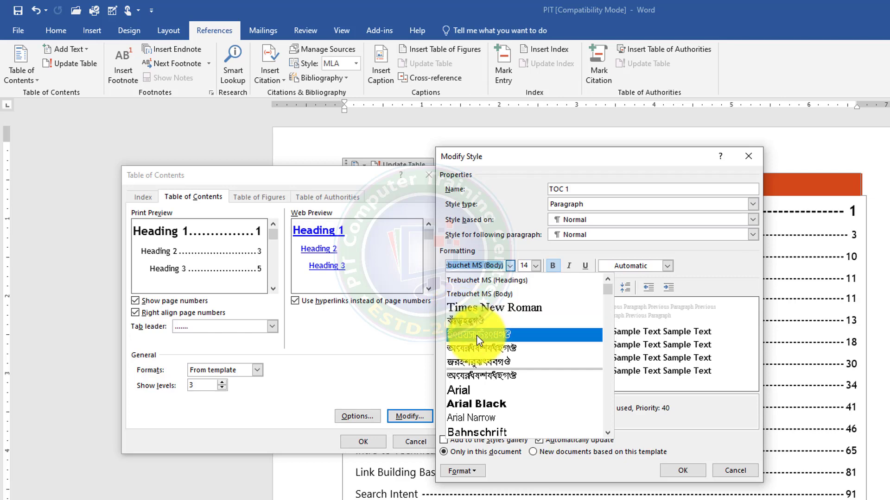
{"action": "scroll", "coordinate": [477, 335], "scroll_direction": "down", "scroll_amount": 2}
{"action": "left_click", "coordinate": [468, 321]}
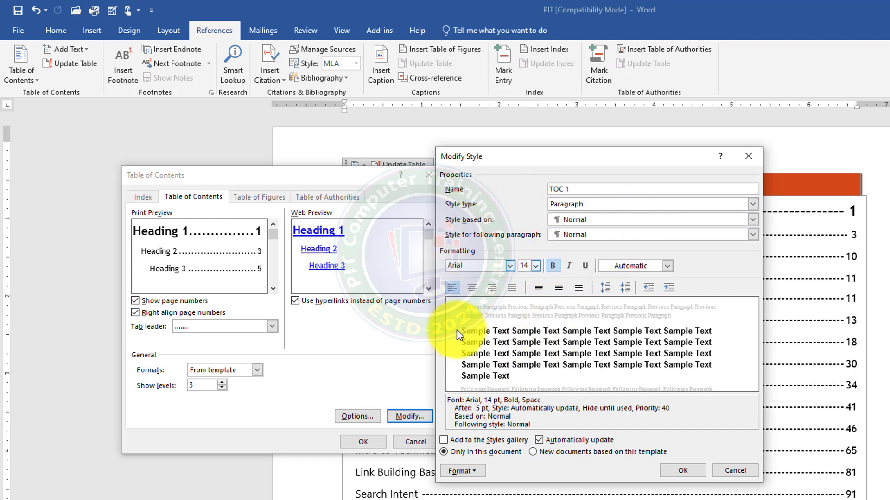
{"action": "left_click", "coordinate": [681, 469]}
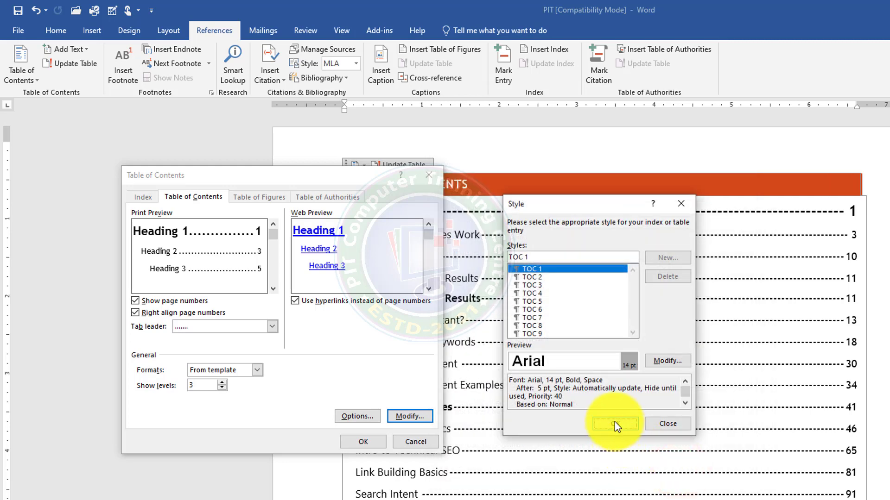
{"action": "left_click", "coordinate": [615, 423]}
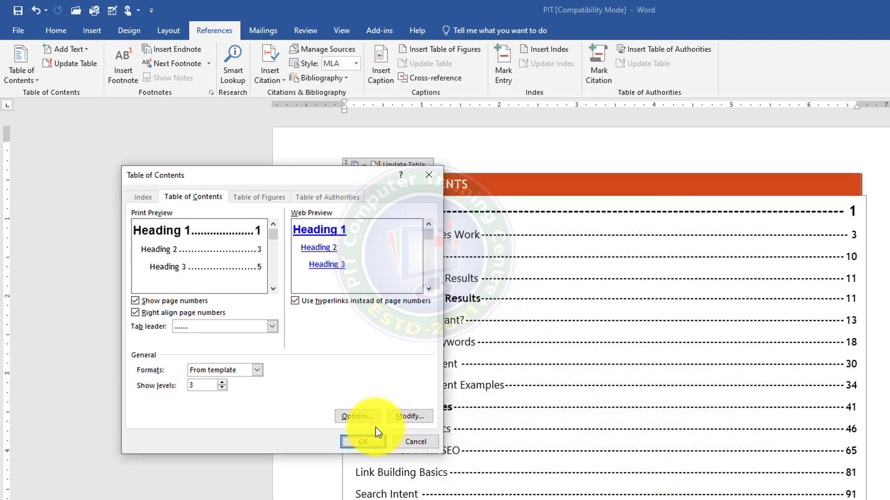
{"action": "left_click", "coordinate": [350, 441]}
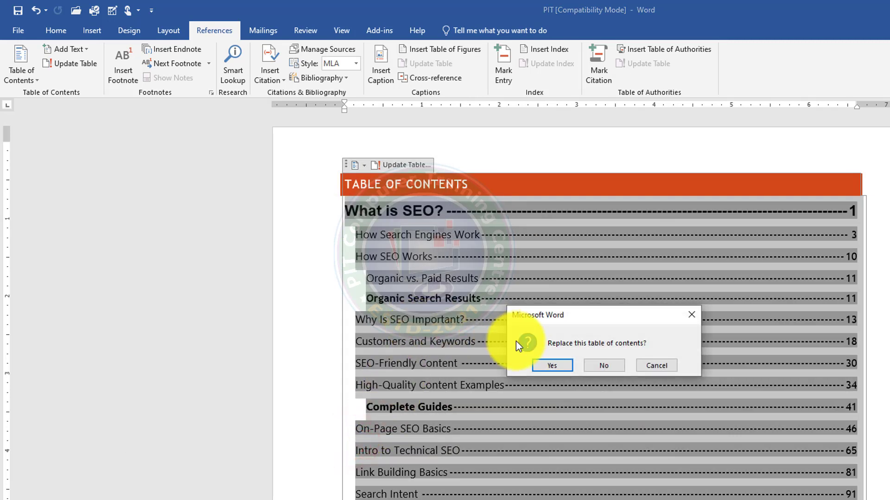
{"action": "left_click", "coordinate": [553, 365]}
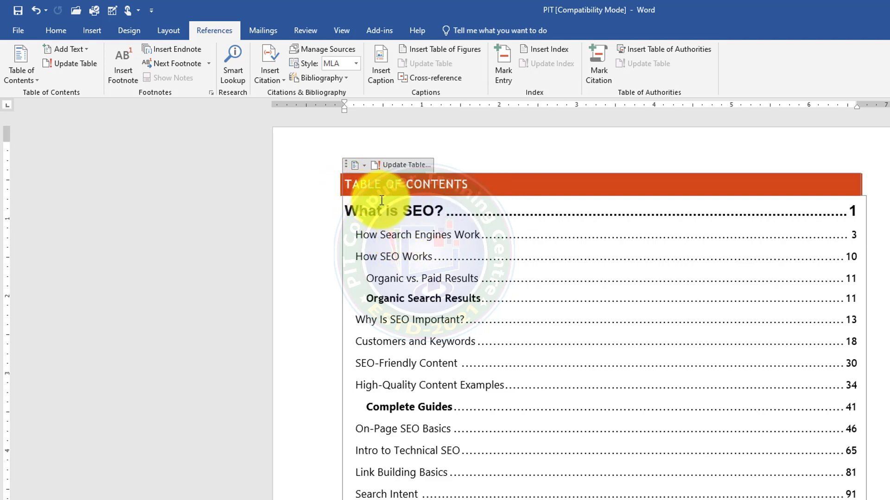
Delete the current table of contents with its leftover heading band and insert an Automatic Table 2 in its place.
{"action": "left_click", "coordinate": [299, 186]}
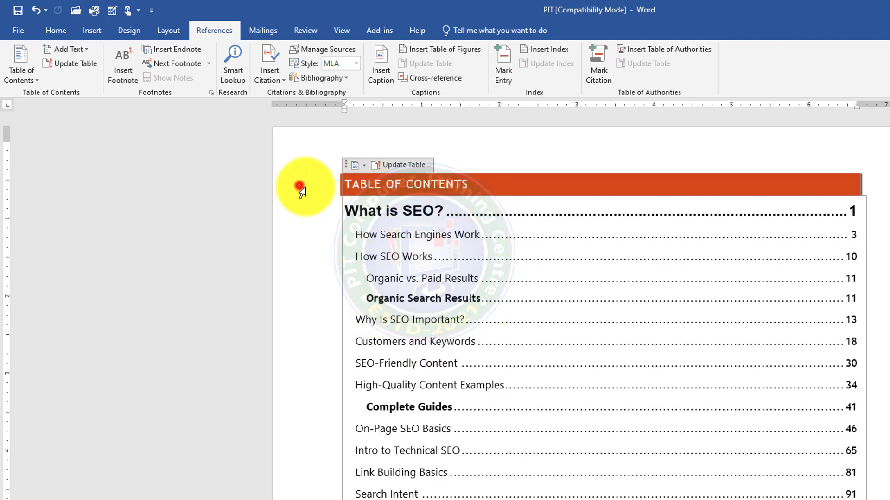
{"action": "mouse_move", "coordinate": [299, 186]}
{"action": "left_mouse_down"}
{"action": "mouse_move", "coordinate": [328, 337]}
{"action": "mouse_move", "coordinate": [317, 487]}
{"action": "mouse_move", "coordinate": [359, 493]}
{"action": "mouse_move", "coordinate": [354, 474]}
{"action": "left_mouse_up"}
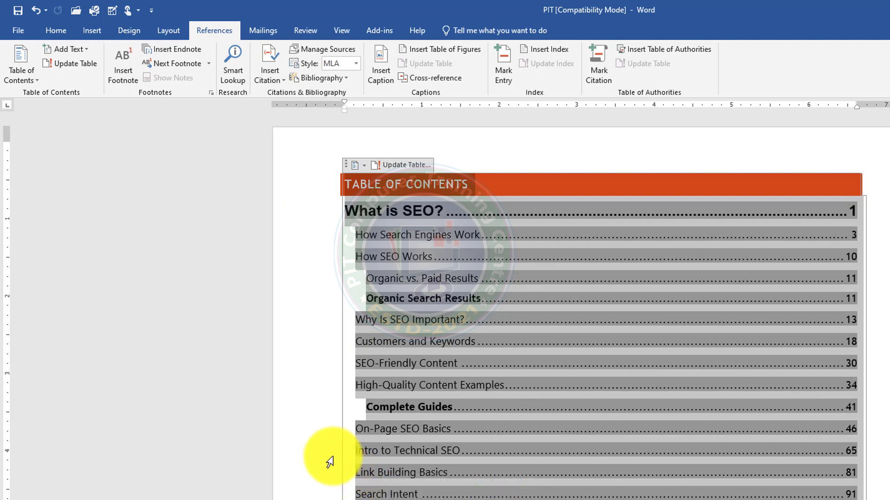
{"action": "key", "text": "Delete"}
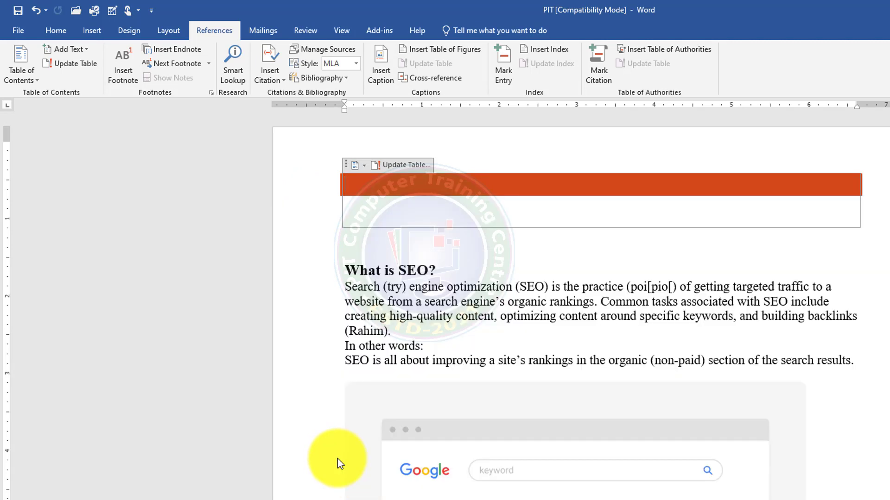
{"action": "left_click_drag", "start_coordinate": [308, 165], "coordinate": [327, 208]}
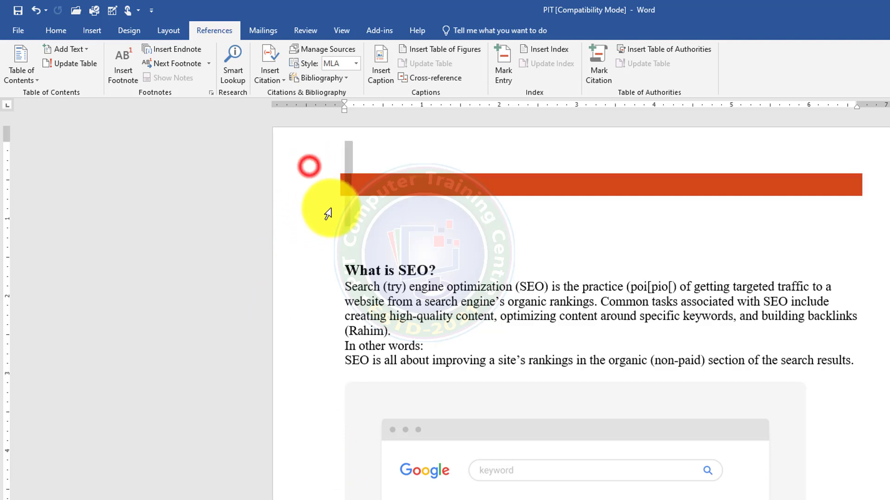
{"action": "key", "text": "Delete"}
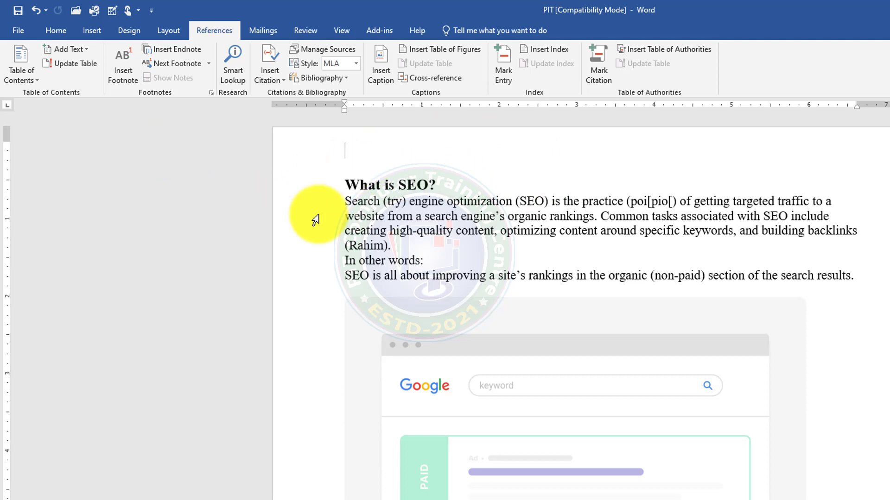
{"action": "left_click", "coordinate": [34, 79]}
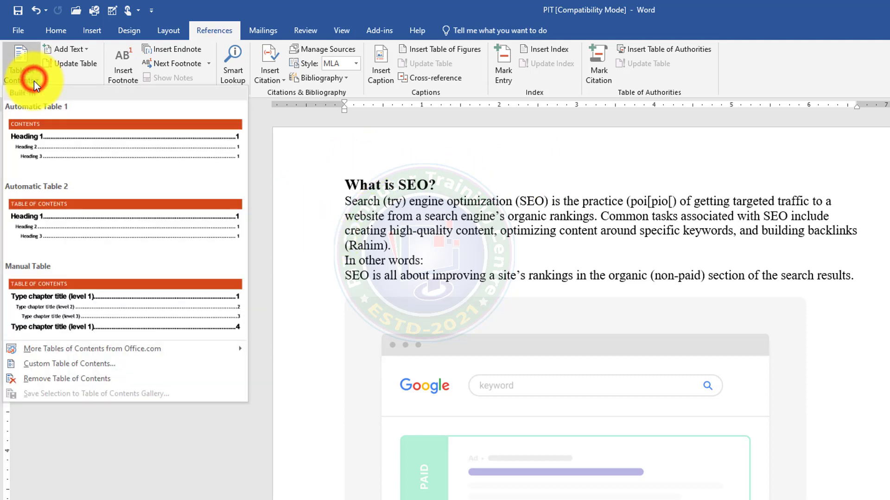
{"action": "left_click", "coordinate": [54, 230]}
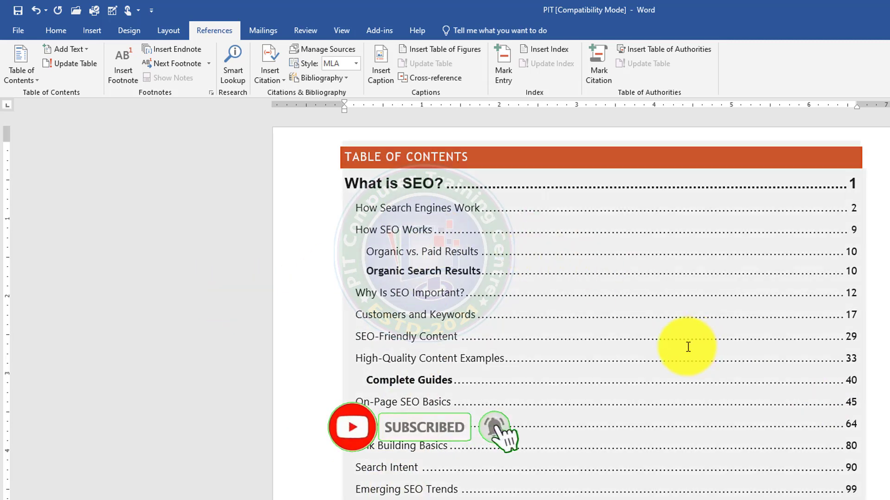
Add the "Finding Keywords" heading to the table of contents text as Level 2.
{"action": "scroll", "coordinate": [676, 361], "scroll_direction": "down", "scroll_amount": 3}
{"action": "left_click", "coordinate": [673, 367]}
{"action": "scroll", "coordinate": [566, 371], "scroll_direction": "down", "scroll_amount": 20}
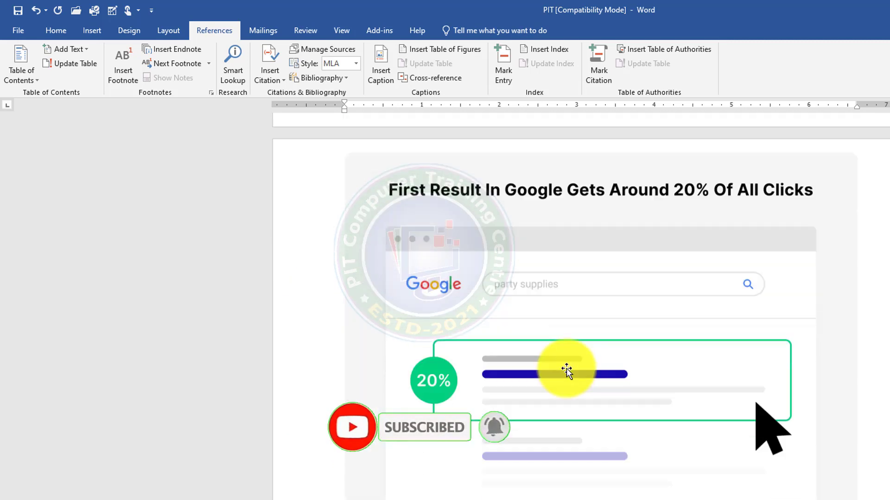
{"action": "scroll", "coordinate": [470, 454], "scroll_direction": "down", "scroll_amount": 20}
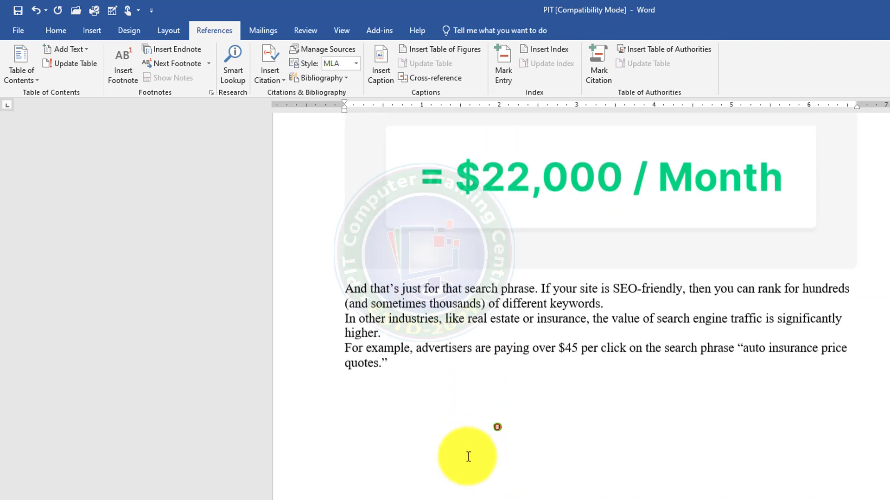
{"action": "left_click", "coordinate": [322, 182]}
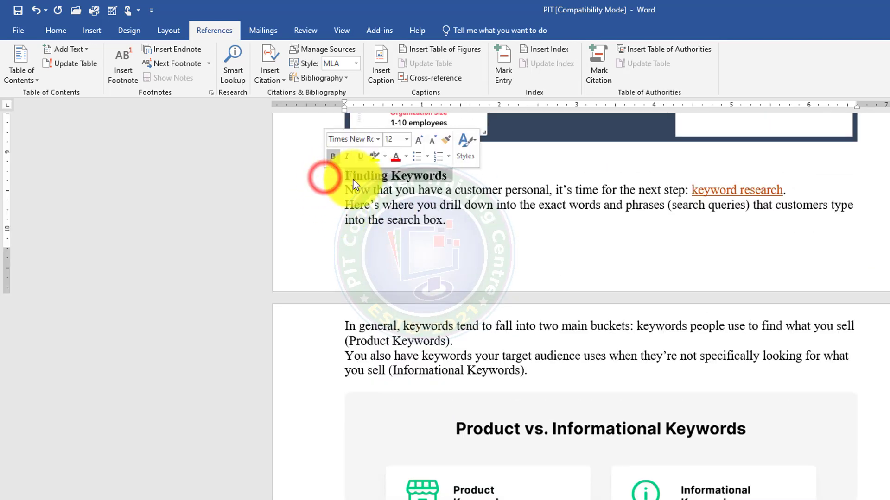
{"action": "left_click", "coordinate": [380, 176]}
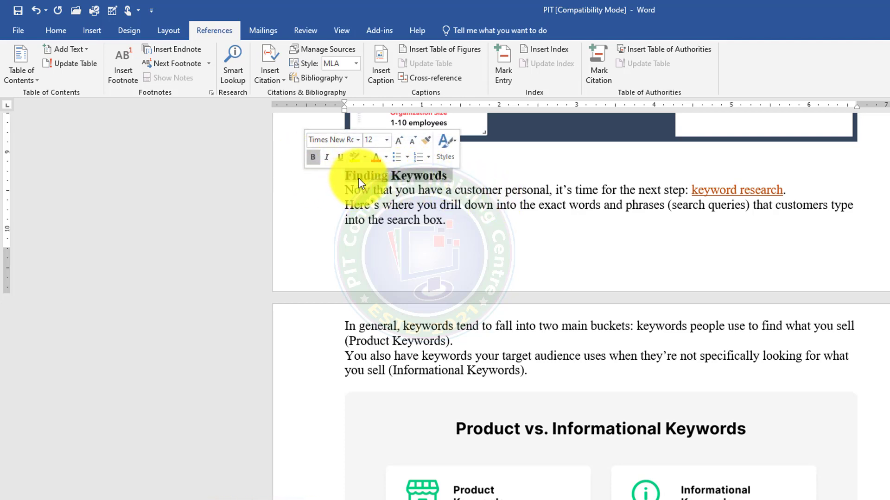
{"action": "left_click", "coordinate": [87, 51]}
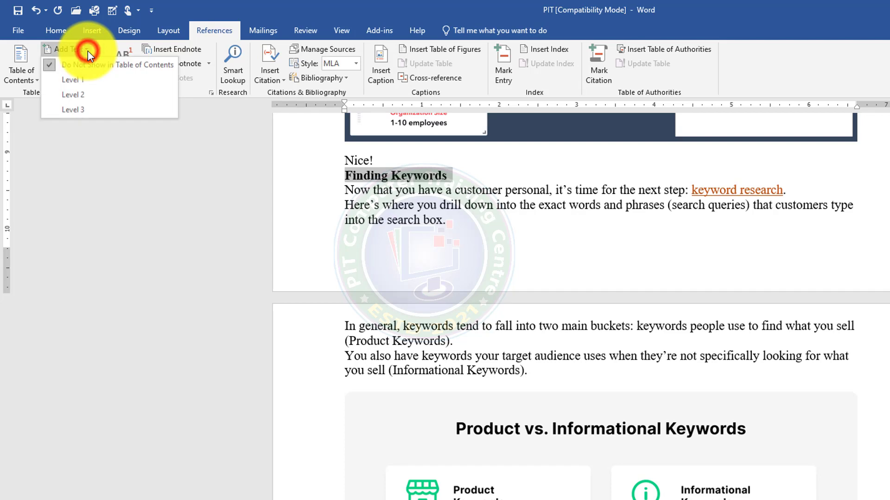
{"action": "left_click", "coordinate": [74, 95]}
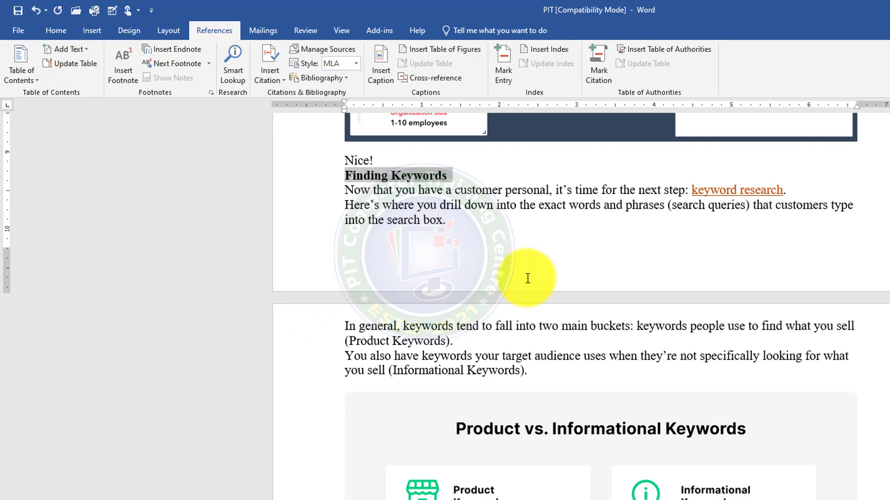
Update the entire table of contents, including its entries as well as the page numbers.
{"action": "scroll", "coordinate": [413, 278], "scroll_direction": "up", "scroll_amount": 5}
{"action": "scroll", "coordinate": [581, 306], "scroll_direction": "up", "scroll_amount": 20}
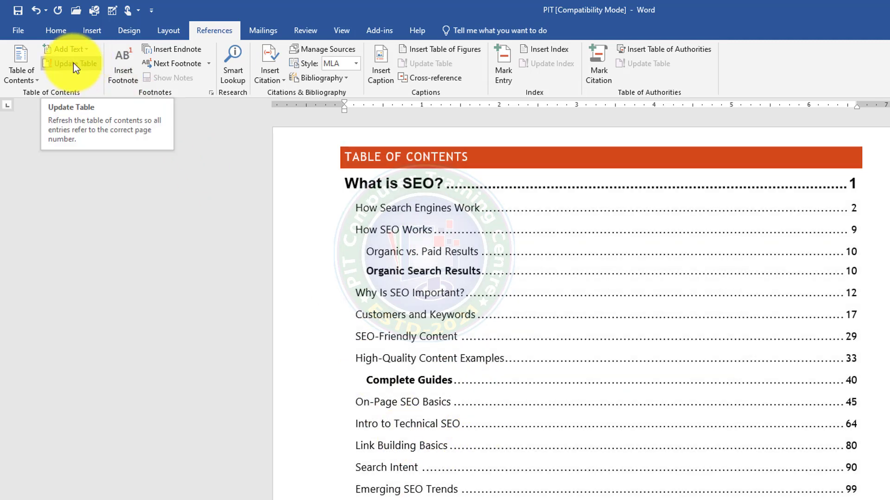
{"action": "left_click", "coordinate": [81, 64]}
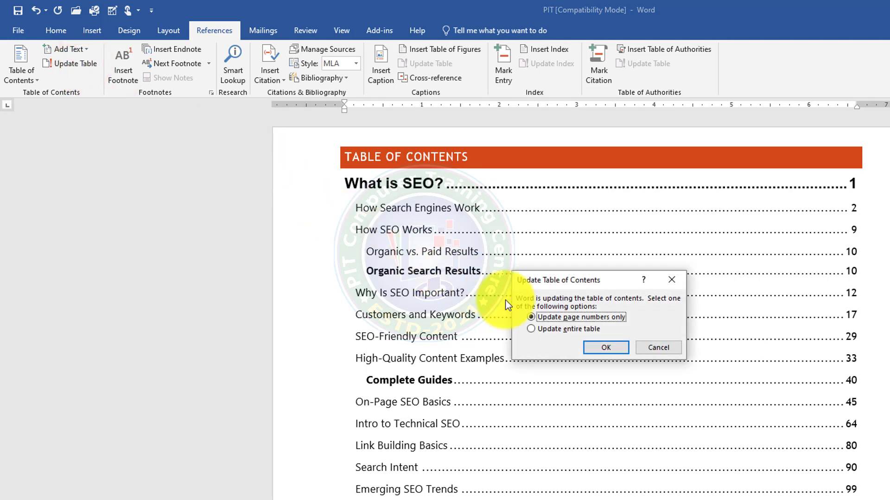
{"action": "left_click_drag", "start_coordinate": [574, 278], "coordinate": [398, 263]}
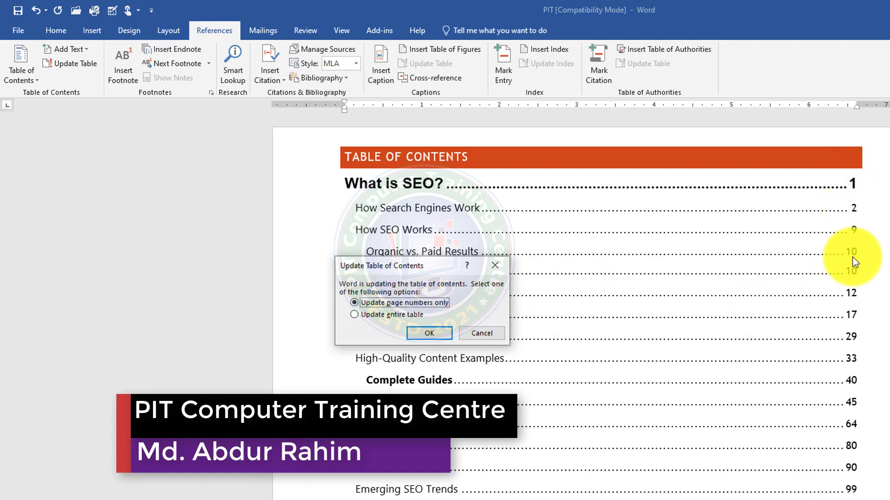
{"action": "left_click", "coordinate": [354, 314]}
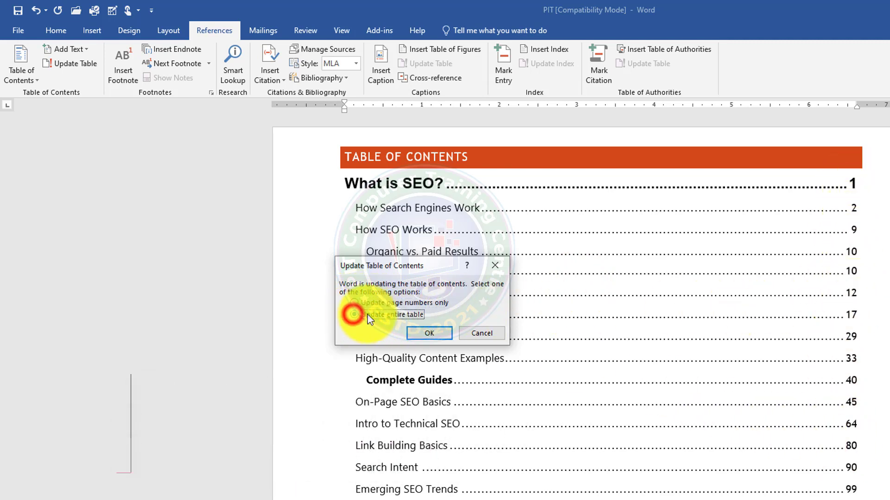
{"action": "left_click", "coordinate": [434, 334]}
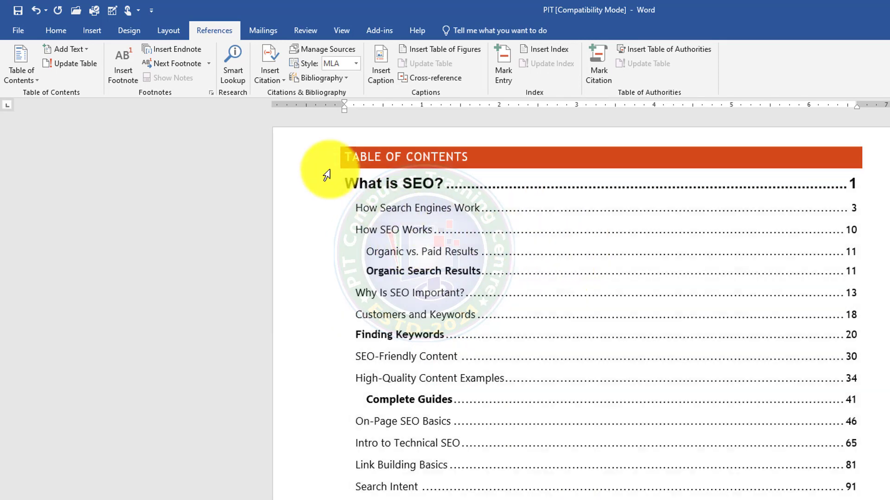
Remove the table of contents from the start of the document.
{"action": "left_click", "coordinate": [315, 156]}
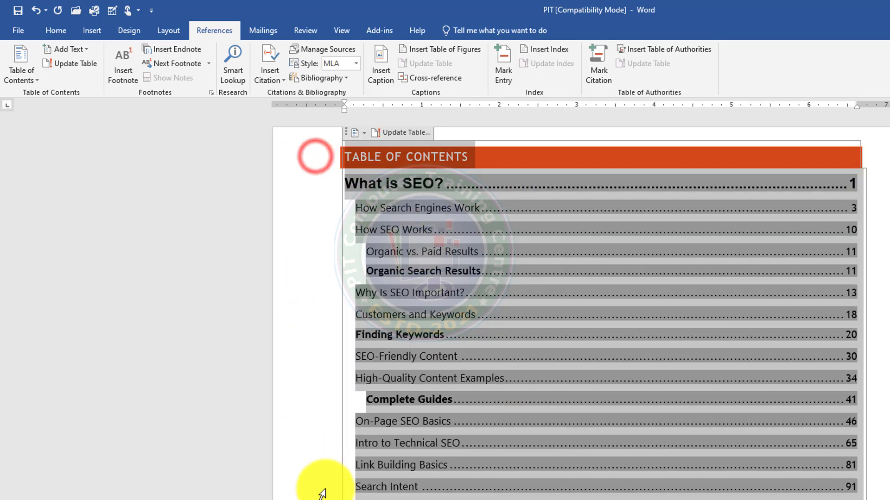
{"action": "left_click", "coordinate": [316, 336]}
{"action": "left_click", "coordinate": [469, 244]}
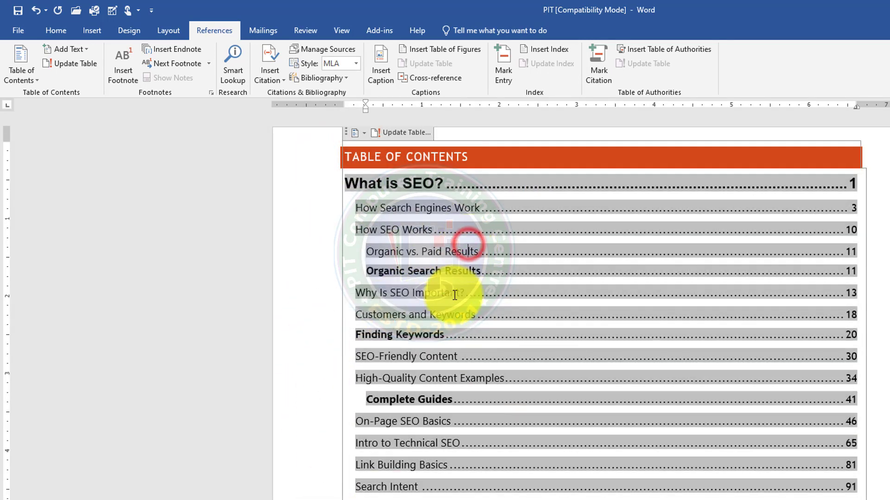
{"action": "left_click", "coordinate": [37, 85]}
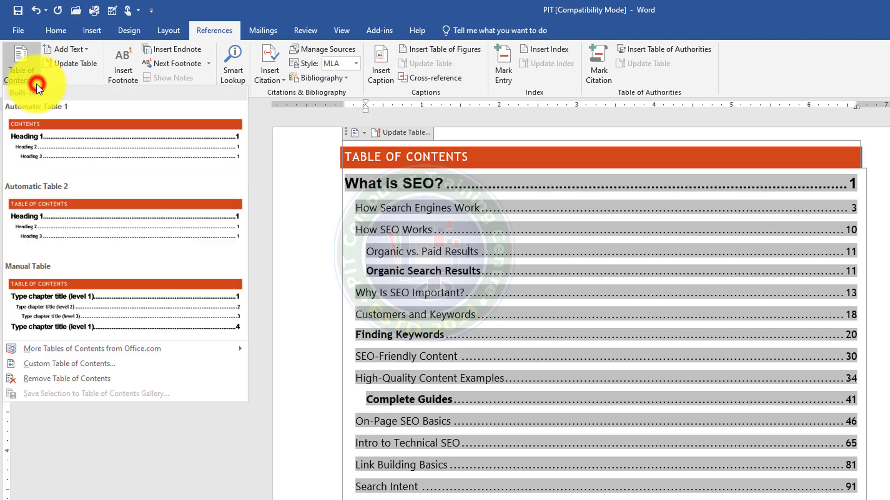
{"action": "left_click", "coordinate": [57, 376]}
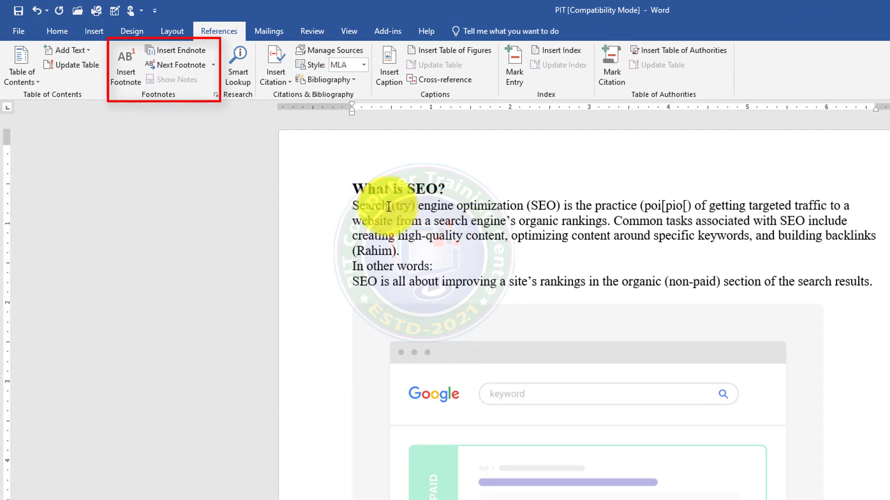
Insert a footnote on "optimization" in the first paragraph with the text "Ldkasfjdlksa jkldsaf djlskaf dsjaklfjd sajflkdsa".
{"action": "scroll", "coordinate": [563, 301], "scroll_direction": "down", "scroll_amount": 4}
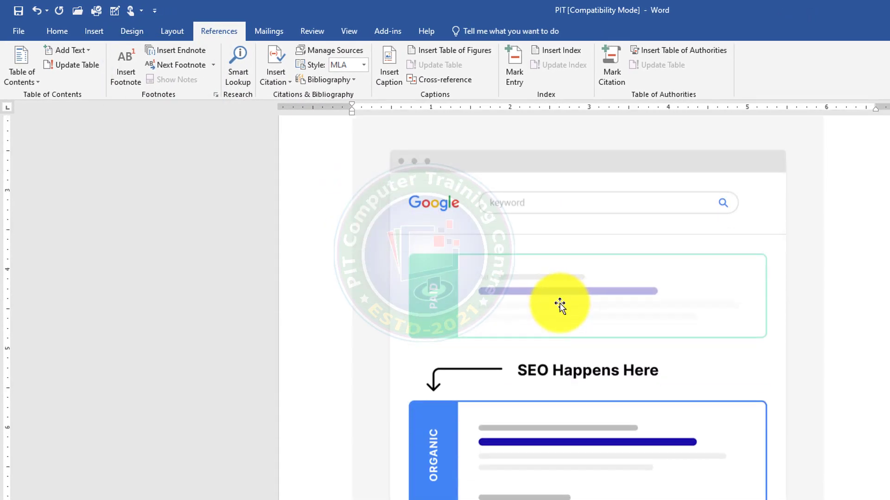
{"action": "scroll", "coordinate": [558, 305], "scroll_direction": "down", "scroll_amount": 5}
{"action": "scroll", "coordinate": [552, 304], "scroll_direction": "up", "scroll_amount": 9}
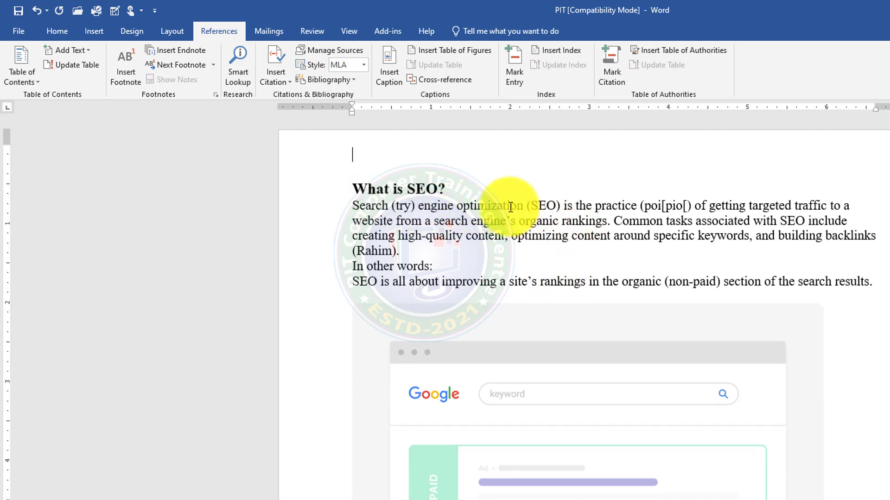
{"action": "left_click_drag", "start_coordinate": [458, 207], "coordinate": [509, 208]}
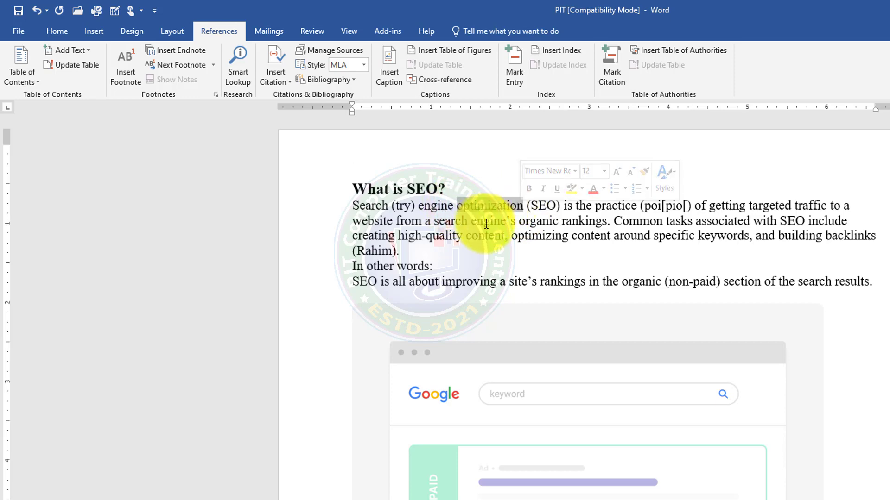
{"action": "scroll", "coordinate": [500, 419], "scroll_direction": "down", "scroll_amount": 5}
{"action": "scroll", "coordinate": [514, 295], "scroll_direction": "down", "scroll_amount": 5}
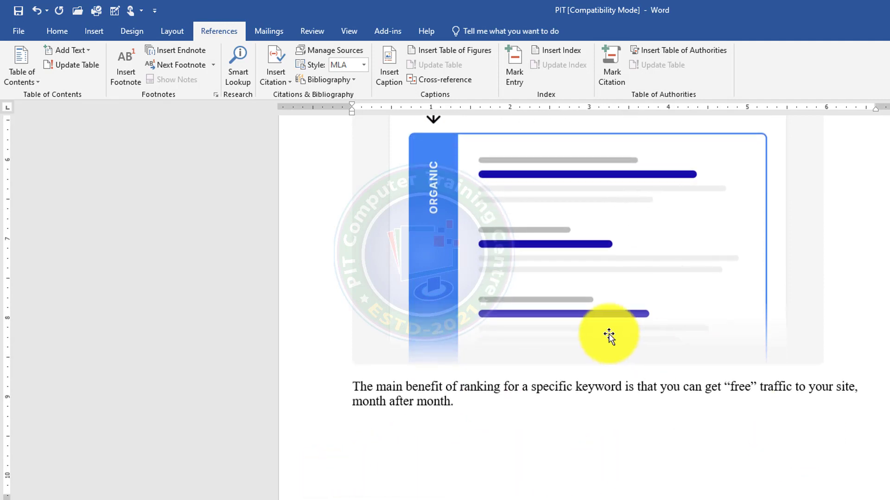
{"action": "scroll", "coordinate": [608, 336], "scroll_direction": "up", "scroll_amount": 10}
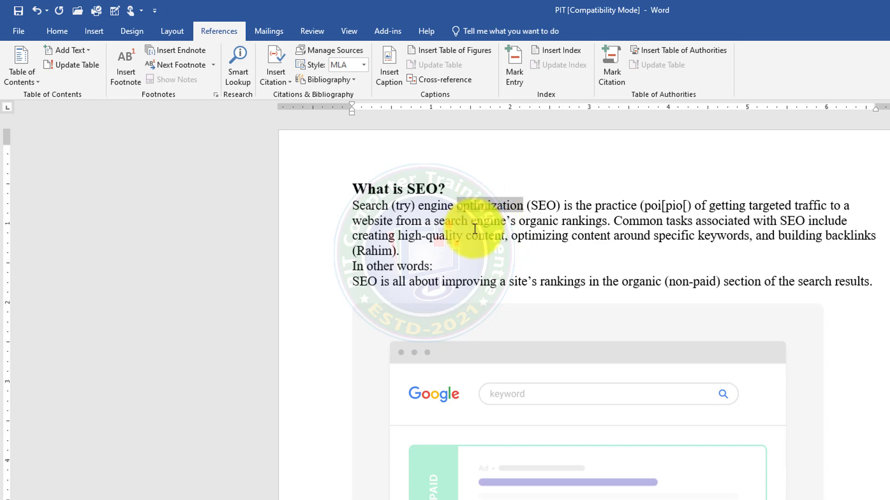
{"action": "scroll", "coordinate": [460, 449], "scroll_direction": "down", "scroll_amount": 9}
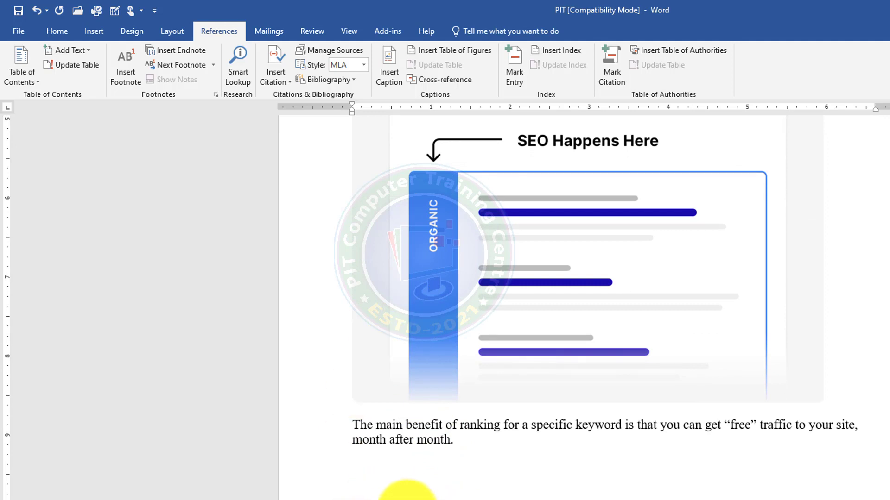
{"action": "scroll", "coordinate": [458, 448], "scroll_direction": "up", "scroll_amount": 9}
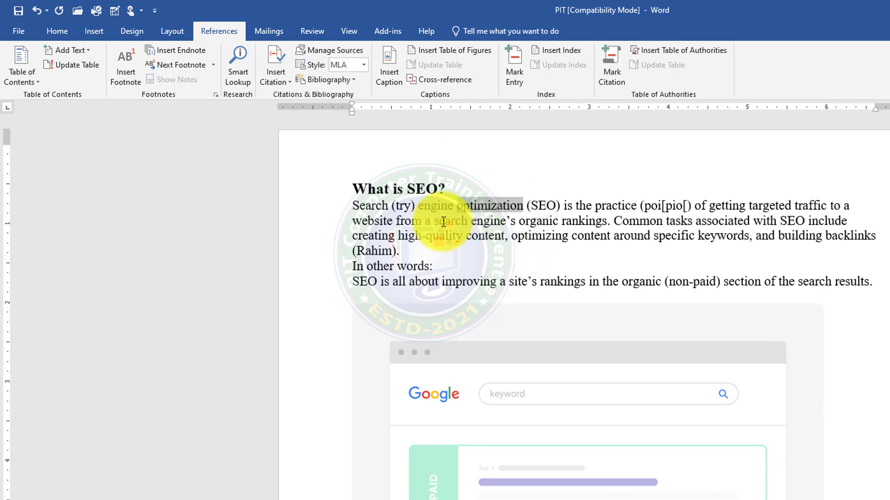
{"action": "left_click", "coordinate": [129, 66]}
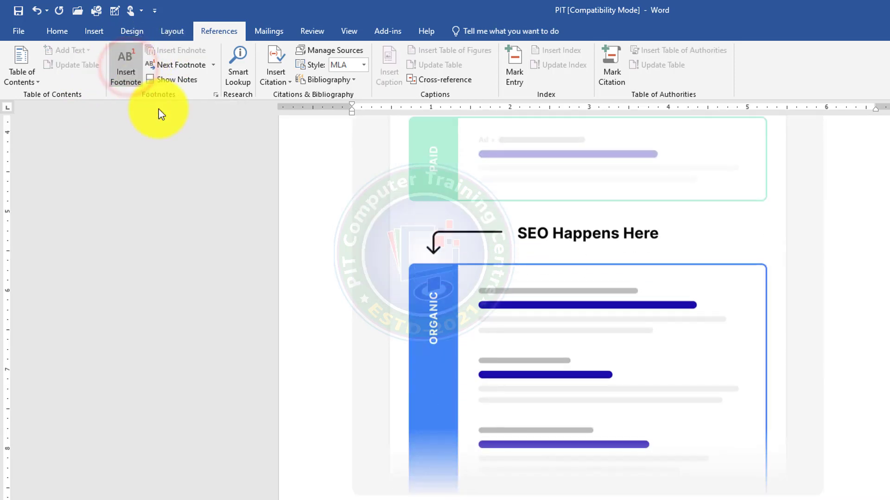
{"action": "scroll", "coordinate": [471, 337], "scroll_direction": "up", "scroll_amount": 7}
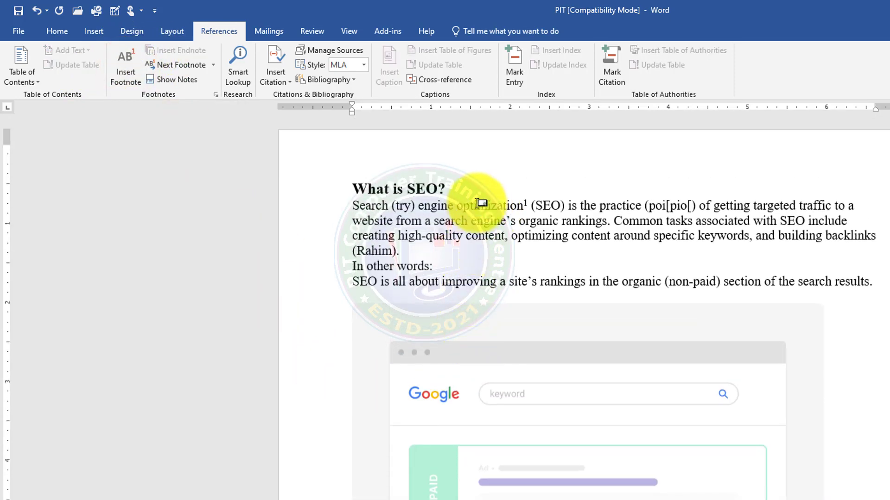
{"action": "double_click", "coordinate": [525, 207]}
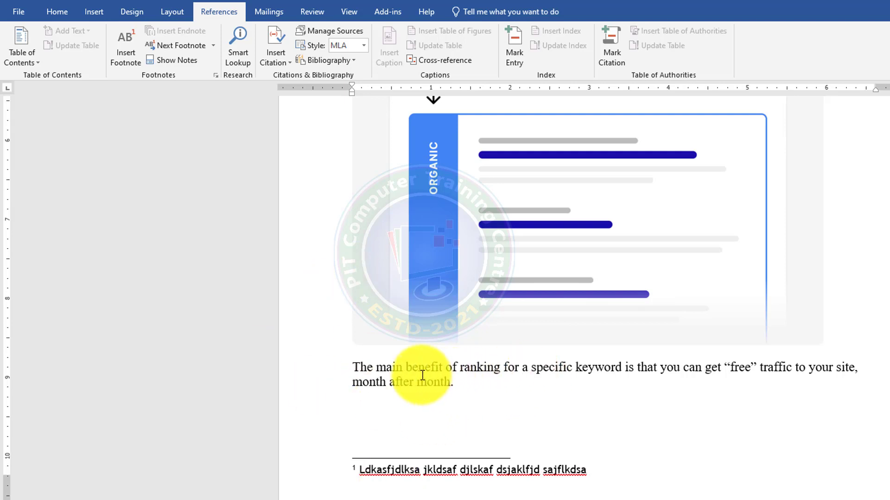
Insert a footnote on "ranking" in the paragraph below the picture with the text "Jasflkdjoirjoiewjfdsa fdjklsaf d".
{"action": "left_click_drag", "start_coordinate": [461, 369], "coordinate": [500, 369]}
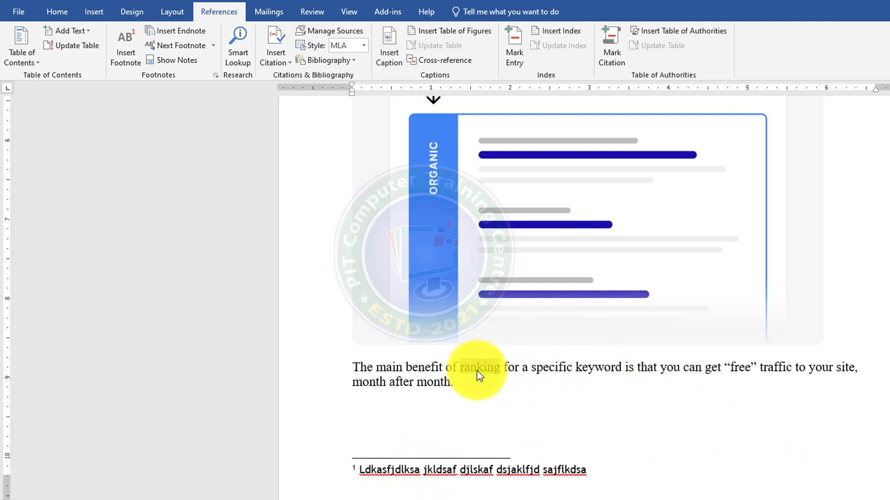
{"action": "left_click", "coordinate": [126, 52]}
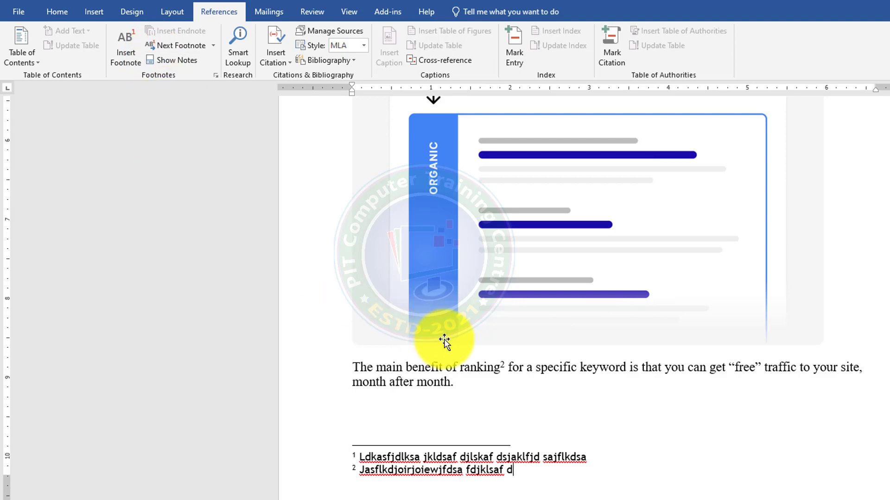
{"action": "scroll", "coordinate": [502, 393], "scroll_direction": "up", "scroll_amount": 4}
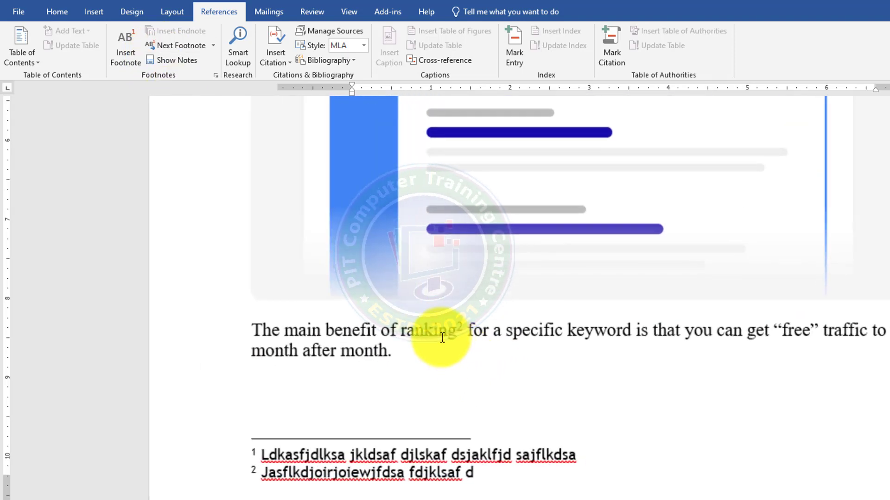
Compare the footnote marks on "optimization" and "ranking" with their notes at the foot of the first page.
{"action": "scroll", "coordinate": [465, 332], "scroll_direction": "up", "scroll_amount": 10}
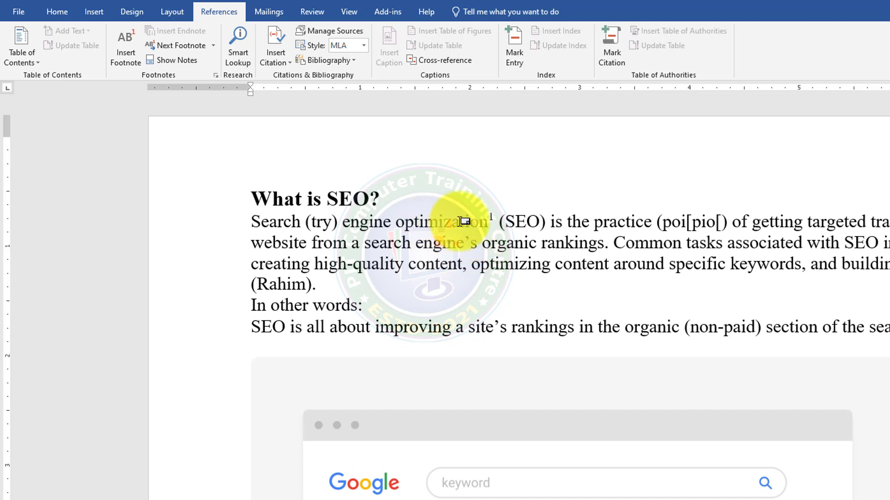
{"action": "mouse_move", "coordinate": [487, 218]}
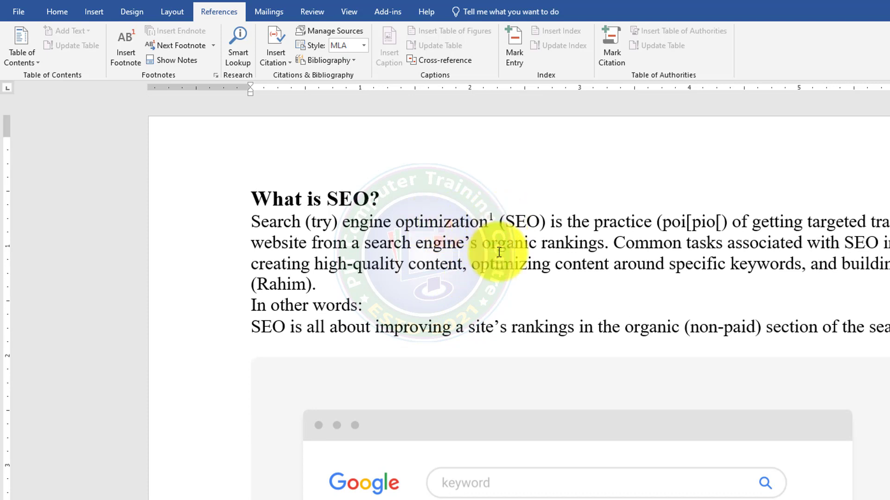
{"action": "scroll", "coordinate": [487, 241], "scroll_direction": "down", "scroll_amount": 10}
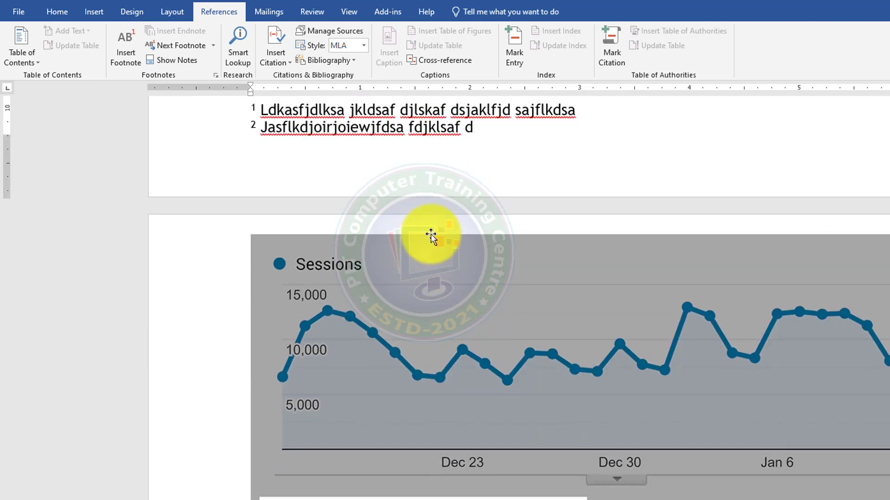
{"action": "scroll", "coordinate": [431, 234], "scroll_direction": "up", "scroll_amount": 3}
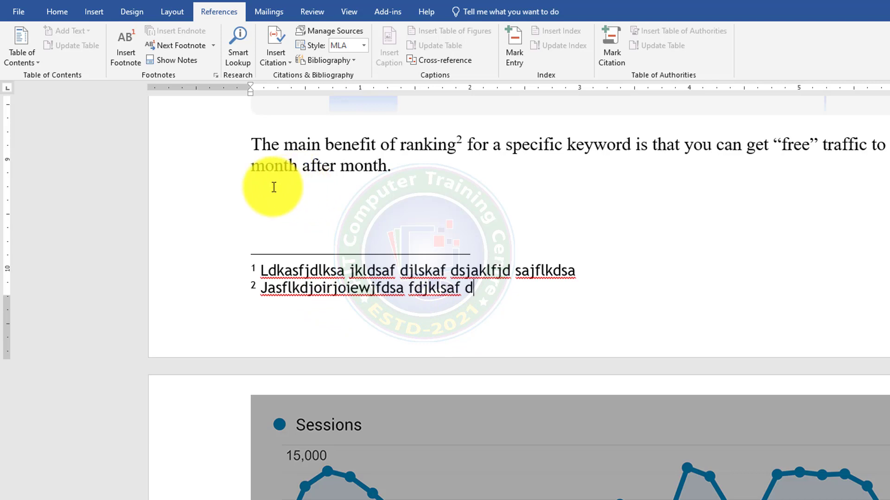
{"action": "scroll", "coordinate": [347, 203], "scroll_direction": "up", "scroll_amount": 5}
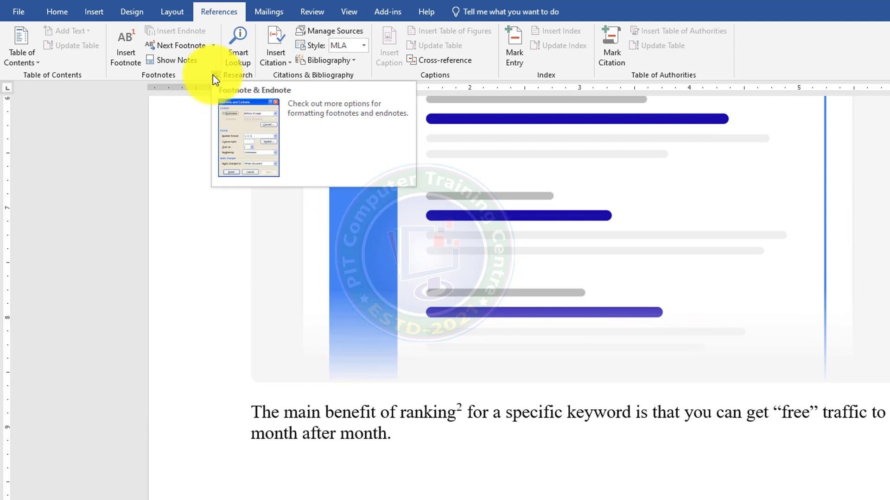
Starting from the word "Search" in the first paragraph, go forward through the footnotes to the one on "ranking".
{"action": "scroll", "coordinate": [347, 449], "scroll_direction": "up", "scroll_amount": 15}
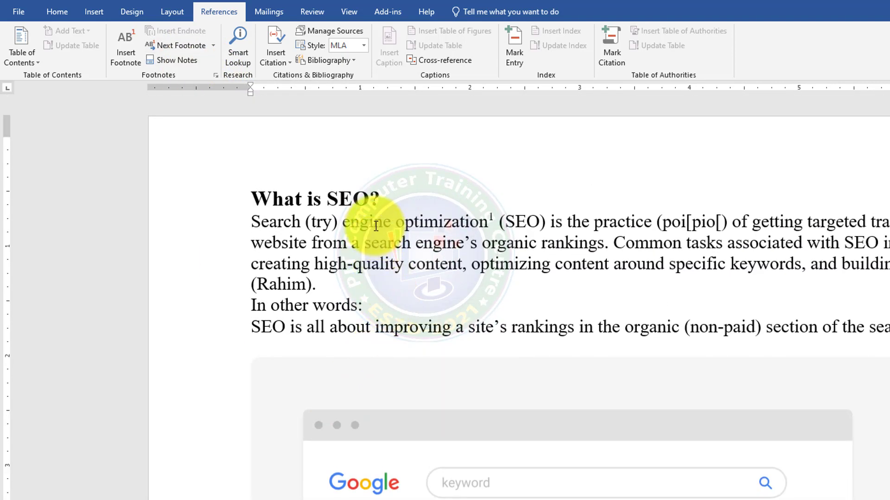
{"action": "left_click", "coordinate": [374, 226]}
{"action": "left_click", "coordinate": [275, 223]}
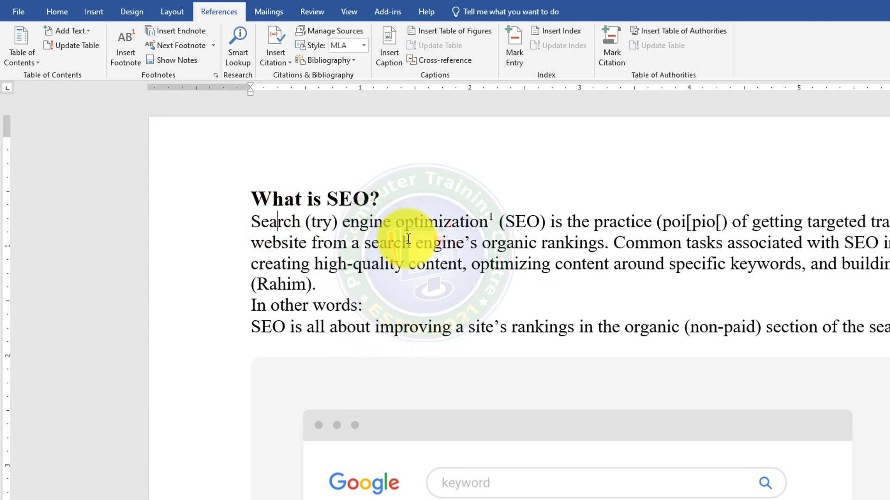
{"action": "left_click", "coordinate": [183, 46]}
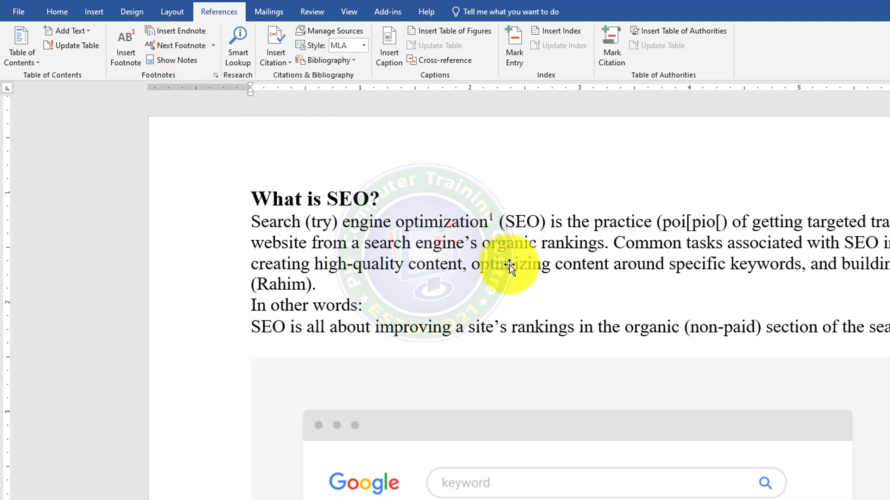
{"action": "scroll", "coordinate": [508, 265], "scroll_direction": "down", "scroll_amount": 15}
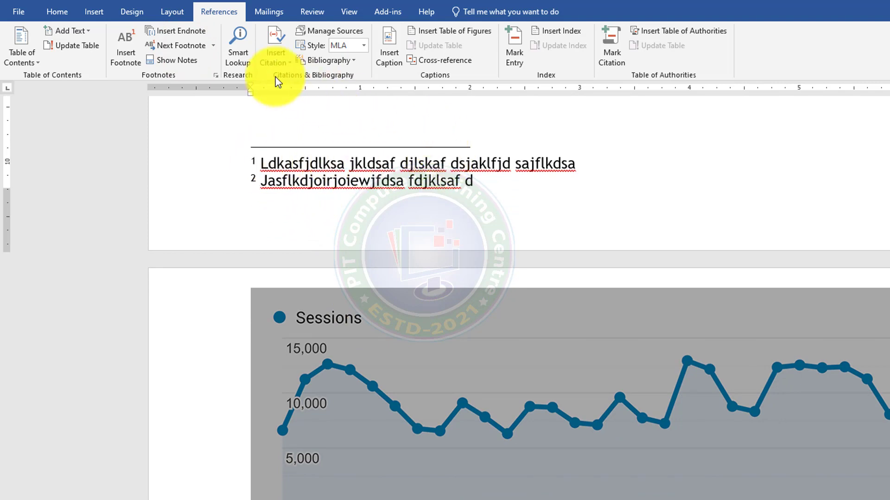
{"action": "scroll", "coordinate": [270, 104], "scroll_direction": "up", "scroll_amount": 10}
{"action": "scroll", "coordinate": [320, 145], "scroll_direction": "up", "scroll_amount": 8}
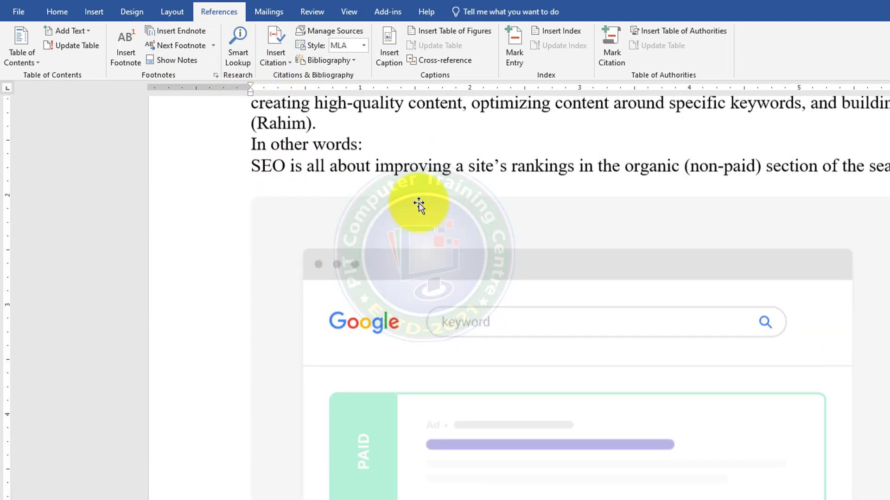
{"action": "left_click", "coordinate": [184, 47]}
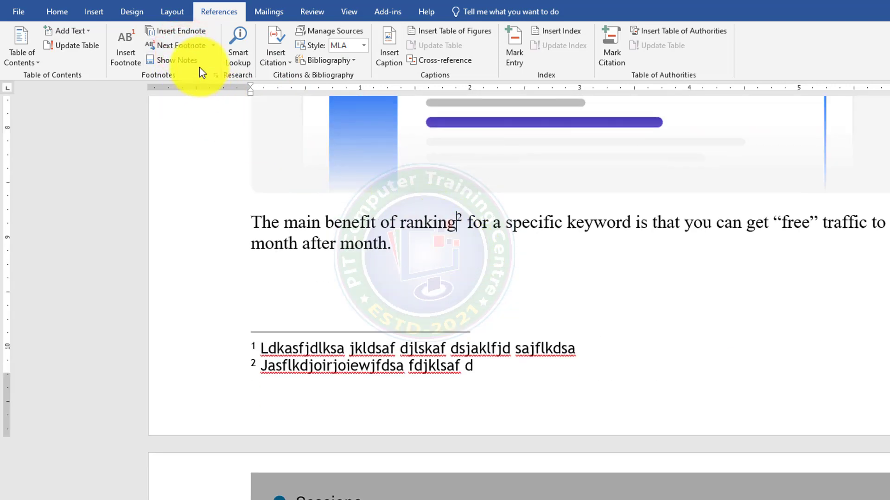
Go back to the previous footnote, on "optimization" in the first paragraph.
{"action": "left_click", "coordinate": [212, 45]}
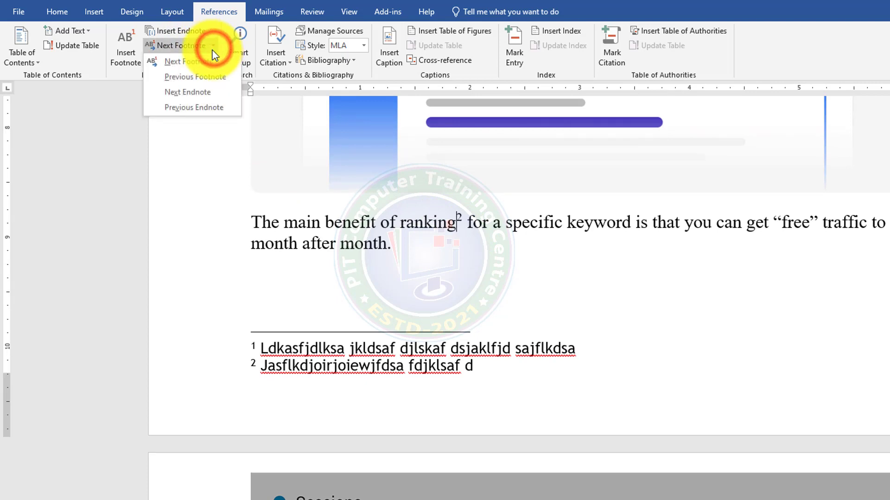
{"action": "left_click", "coordinate": [191, 78]}
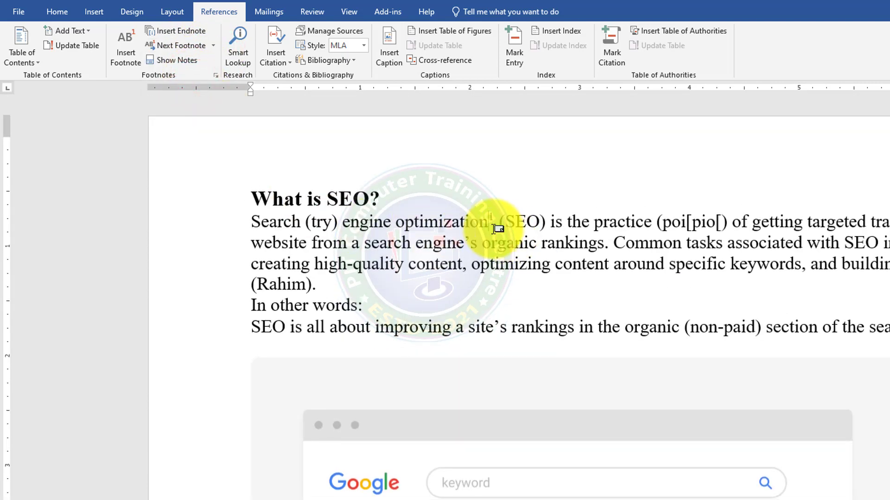
{"action": "mouse_move", "coordinate": [480, 224]}
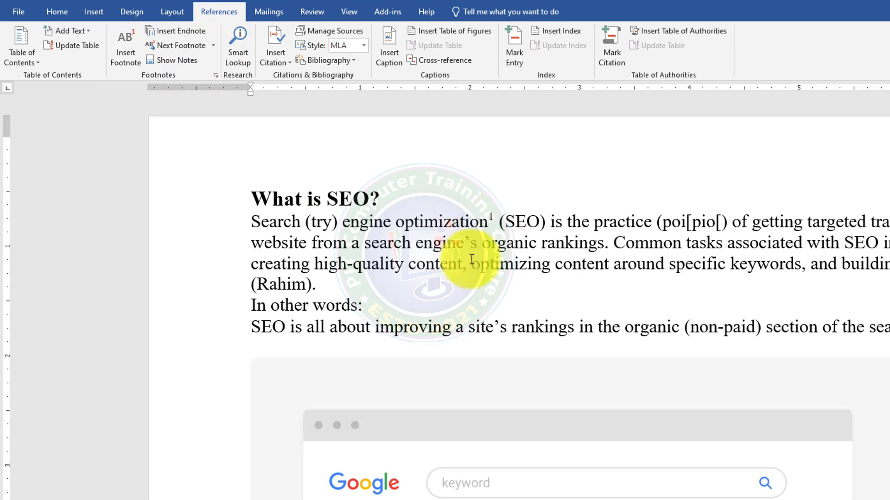
{"action": "scroll", "coordinate": [494, 487], "scroll_direction": "down", "scroll_amount": 5}
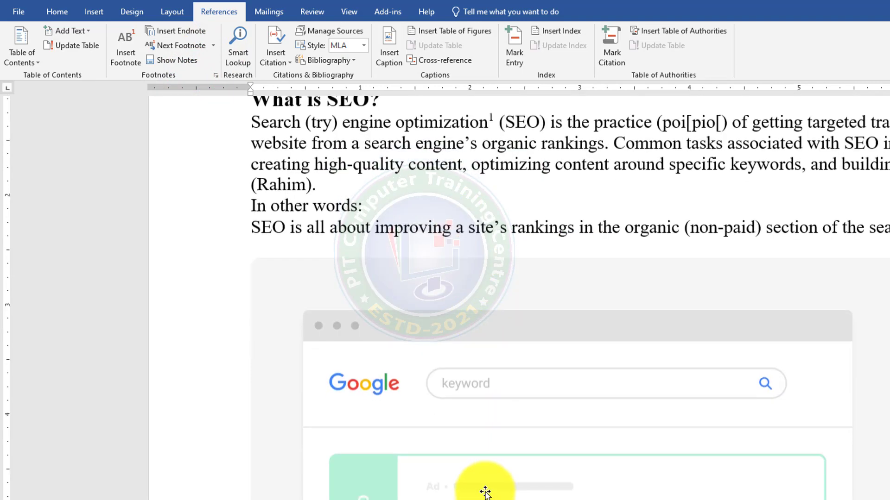
{"action": "scroll", "coordinate": [476, 487], "scroll_direction": "up", "scroll_amount": 5}
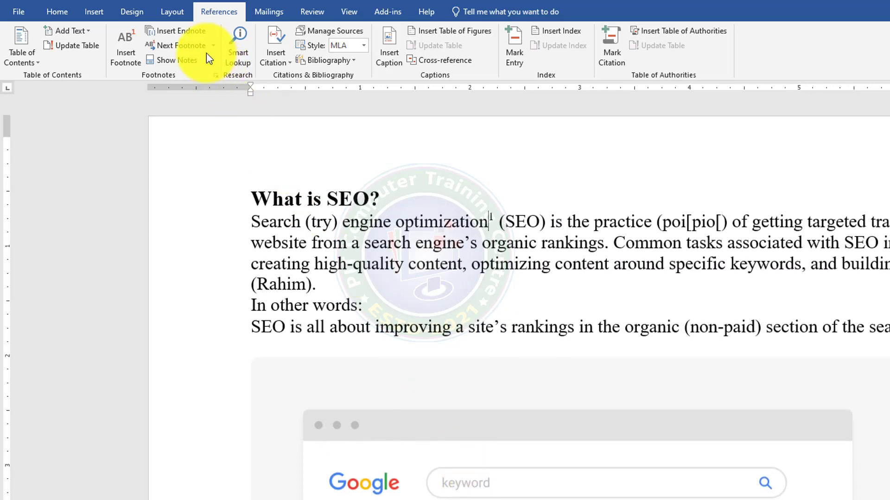
{"action": "left_click", "coordinate": [211, 46]}
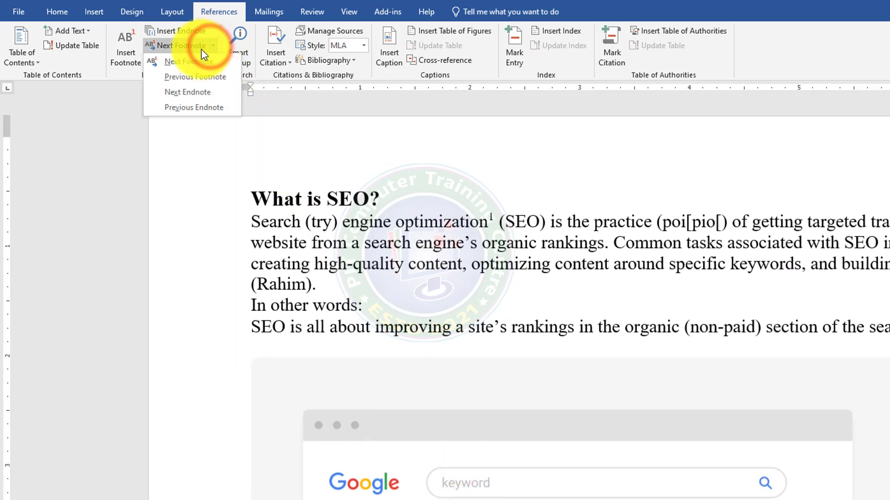
{"action": "left_click", "coordinate": [218, 7]}
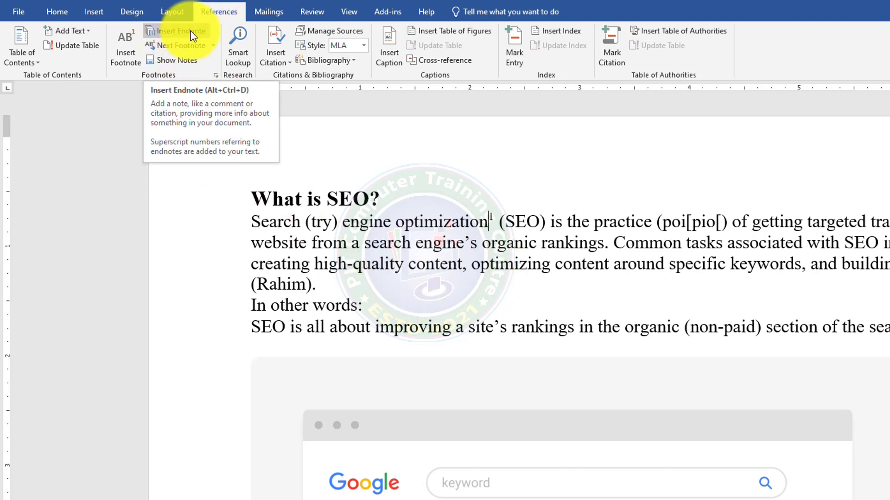
Insert an endnote on "targeted traffic" in the first paragraph with the text "Gkfds;lgkf;lsdkg k sopkrekgfds;lg fdjlksgf dkljlksdf glkfds".
{"action": "double_click", "coordinate": [807, 221]}
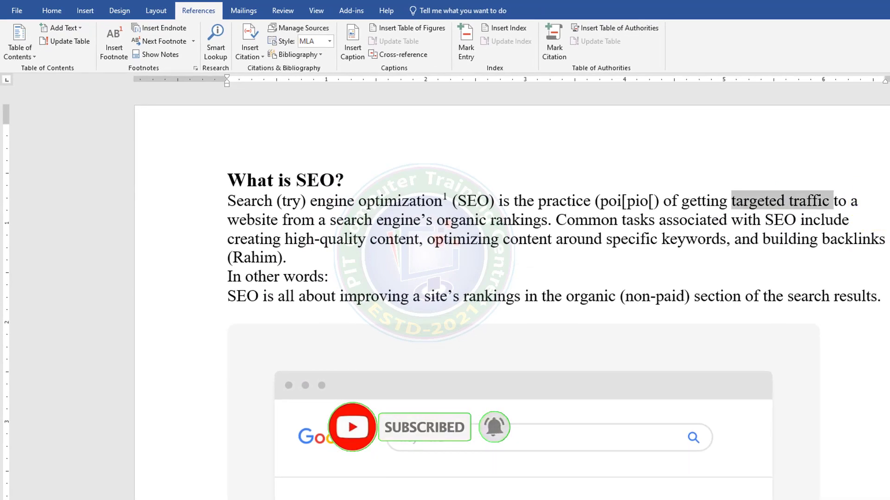
{"action": "scroll", "coordinate": [512, 294], "scroll_direction": "down", "scroll_amount": 20}
{"action": "scroll", "coordinate": [512, 294], "scroll_direction": "up", "scroll_amount": 20}
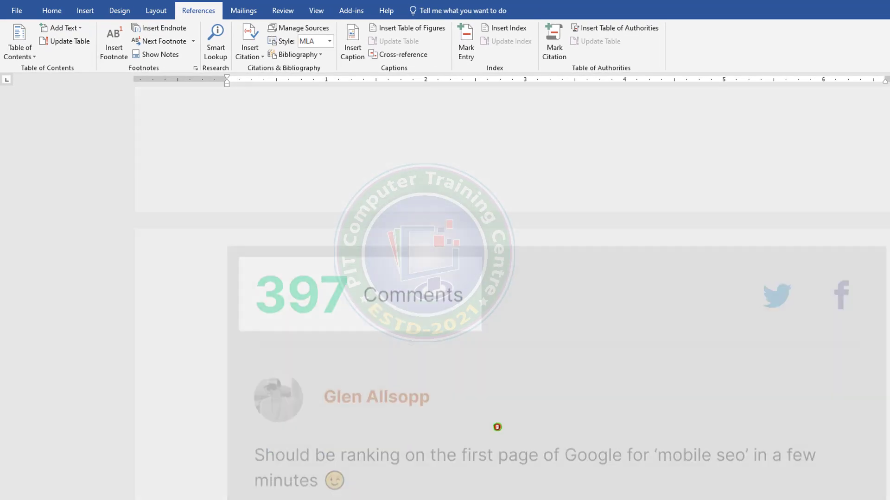
{"action": "scroll", "coordinate": [867, 177], "scroll_direction": "up", "scroll_amount": 20}
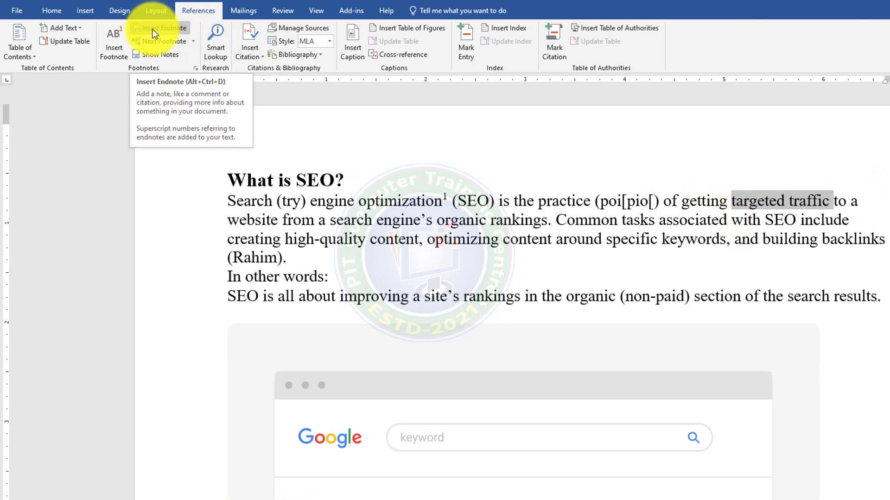
{"action": "left_click", "coordinate": [152, 29]}
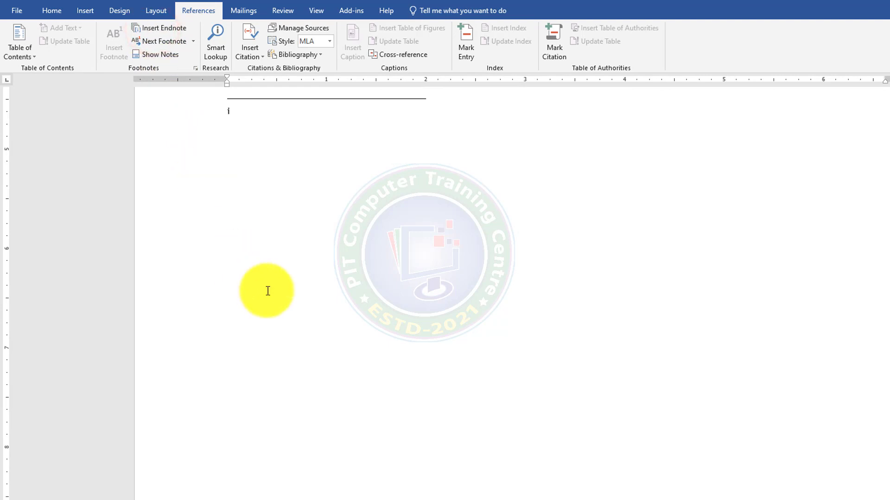
{"action": "scroll", "coordinate": [269, 260], "scroll_direction": "up", "scroll_amount": 5}
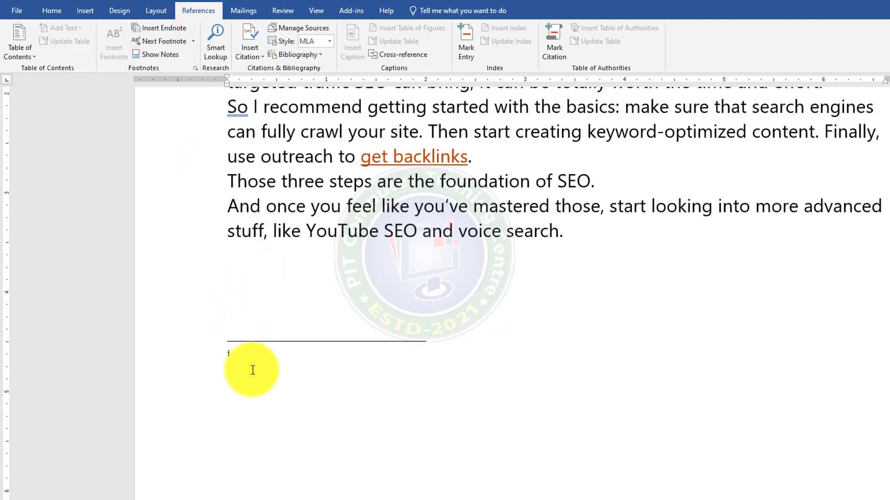
{"action": "type", "text": "gkfds;lgkf;lsdkg"}
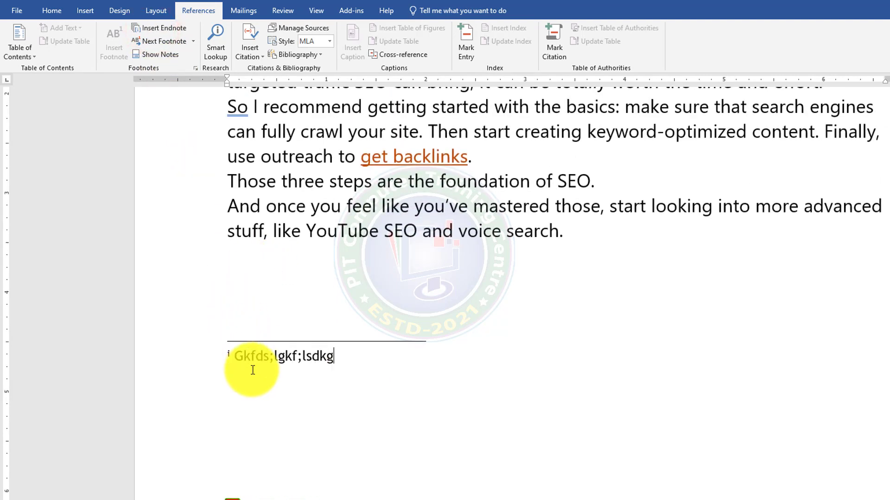
{"action": "type", "text": " k sopkrekgfds;lg  fdjlksgf dkljlksdf glkfds"}
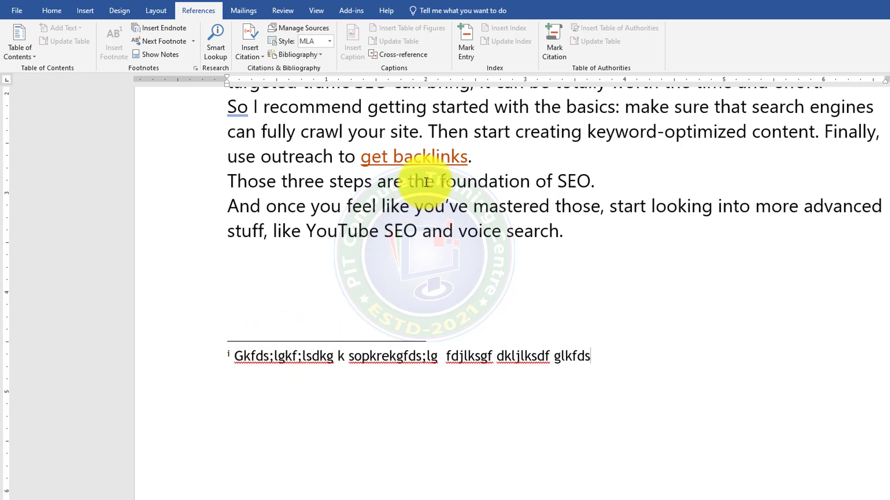
Insert an endnote on "SEO" in the line "Those three steps are the foundation of SEO" with the text "M,f.dmflt;rewtfd,sg fsdg,l;fdsgk;lfds gfdsl;kgf dsgkfl;dskgf;lds".
{"action": "left_click", "coordinate": [556, 180]}
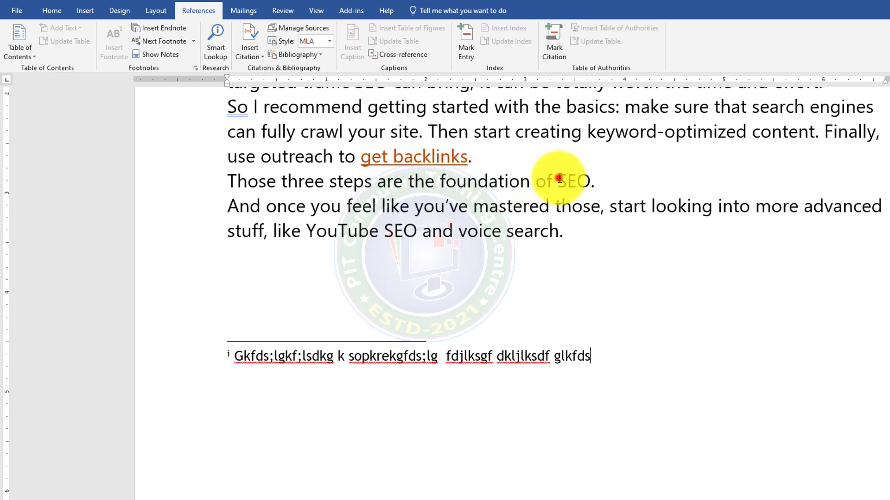
{"action": "double_click", "coordinate": [571, 180]}
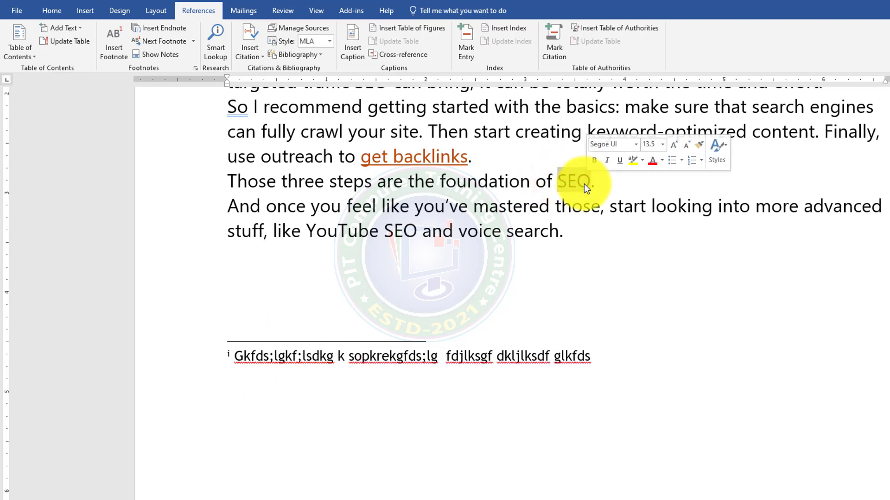
{"action": "left_click", "coordinate": [166, 29]}
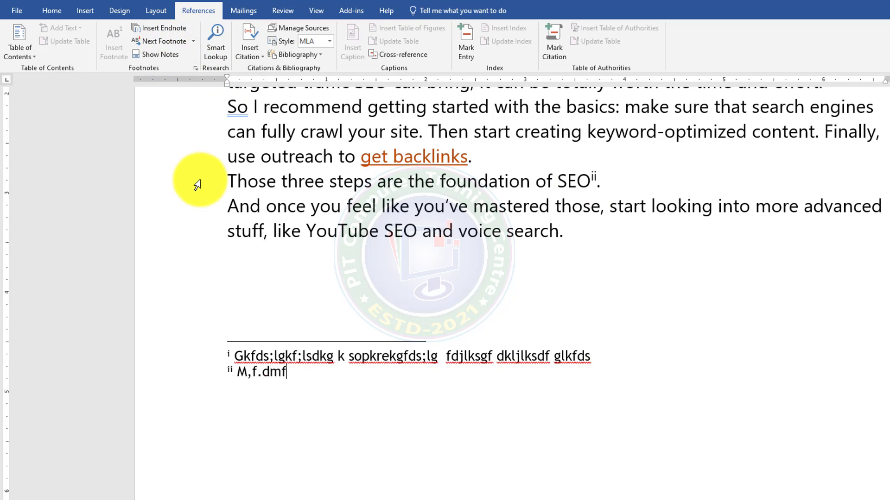
{"action": "type", "text": "M,f.dmflt;rewtfd,sg "}
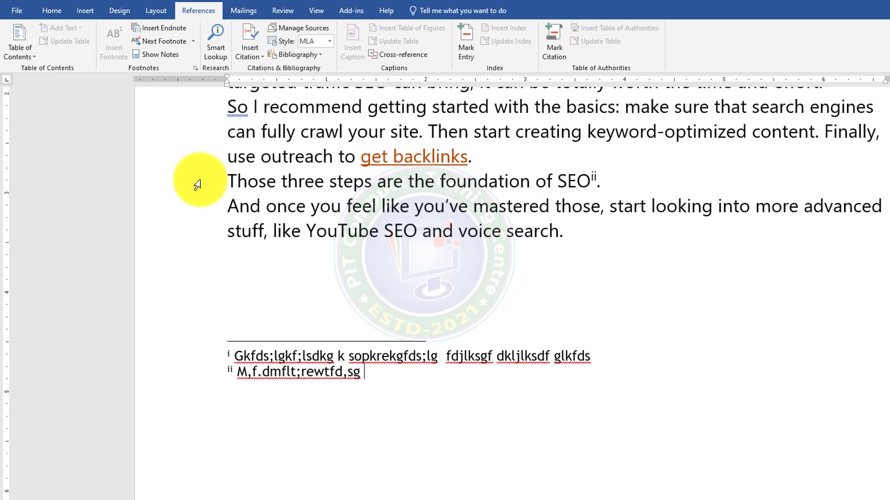
{"action": "type", "text": "fsdg,l;fdsgk;lfds gfdsl;kgf dsgkfl;dskgf;lds"}
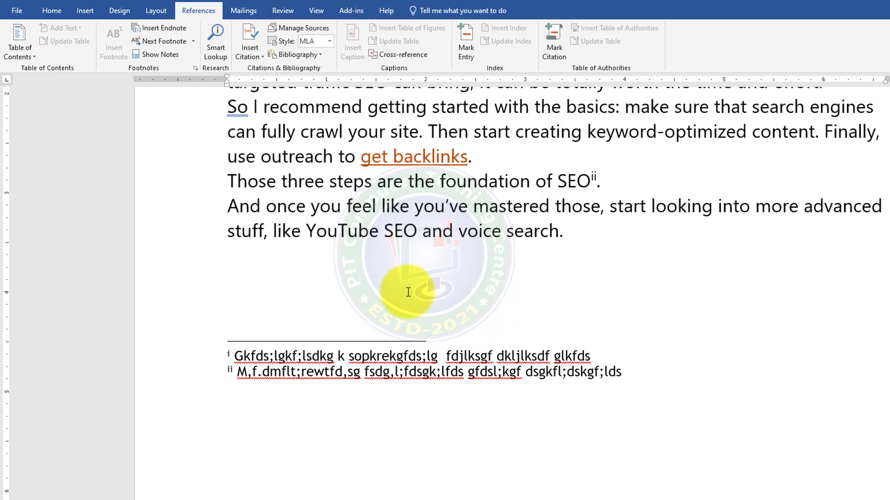
Return to the start of the document and place the cursor in the word "Search" in the first paragraph.
{"action": "scroll", "coordinate": [407, 293], "scroll_direction": "up", "scroll_amount": 1}
{"action": "scroll", "coordinate": [573, 240], "scroll_direction": "up", "scroll_amount": 3}
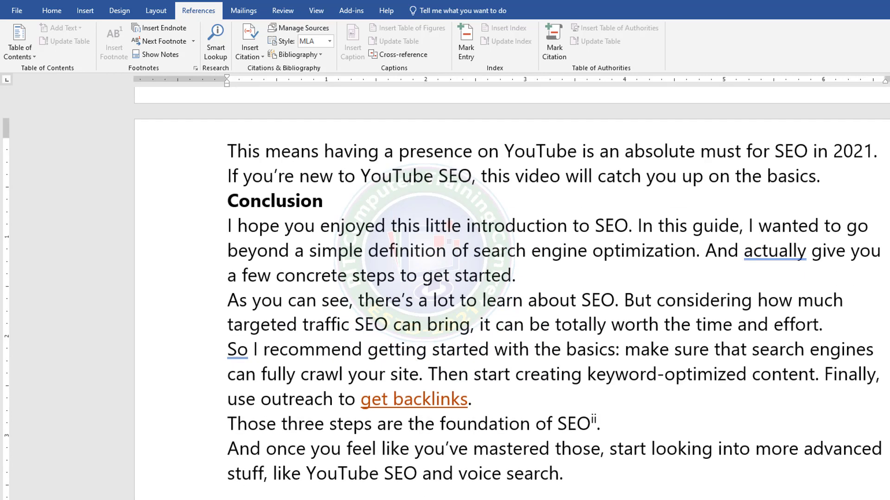
{"action": "scroll", "coordinate": [511, 294], "scroll_direction": "up", "scroll_amount": 20}
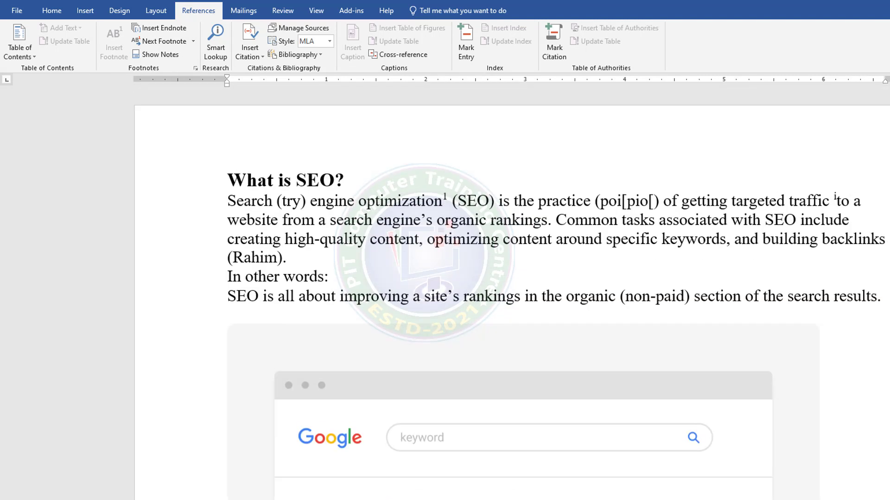
{"action": "left_click", "coordinate": [239, 206]}
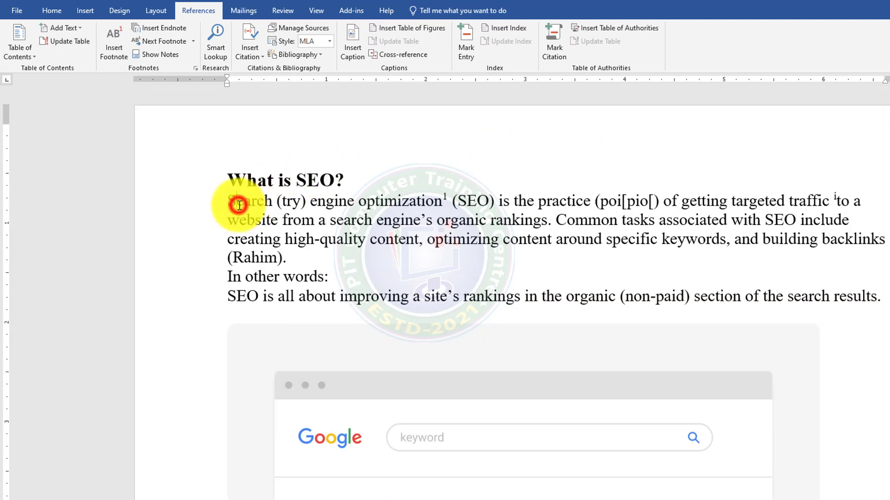